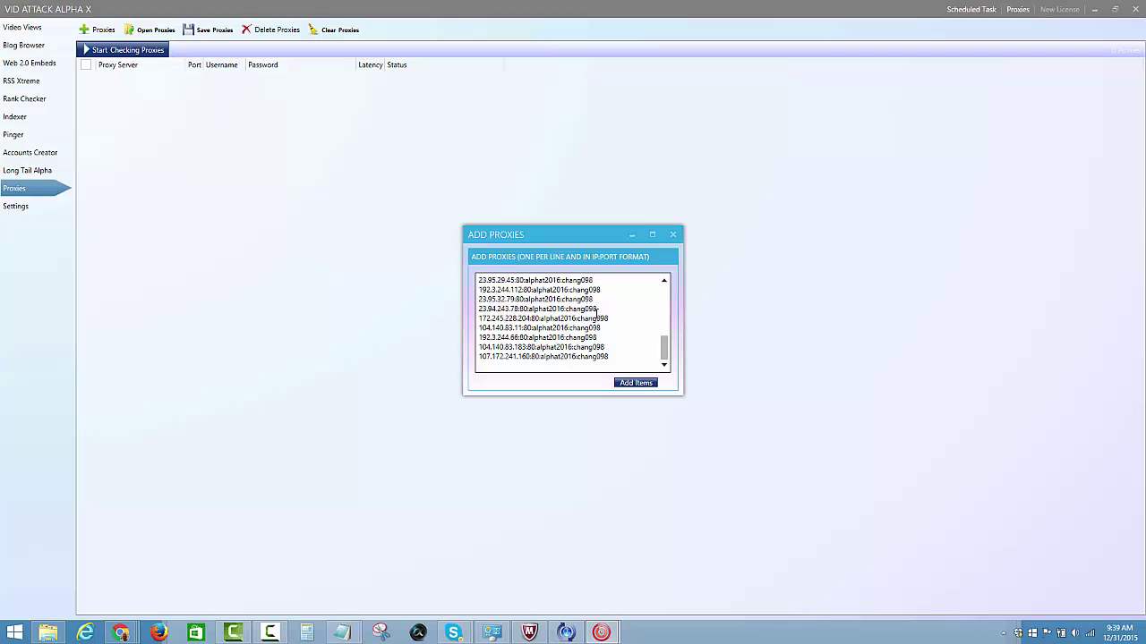
Step: Add the prepared proxies to the proxy list and run the proxy check on all of them
left_click(636, 384)
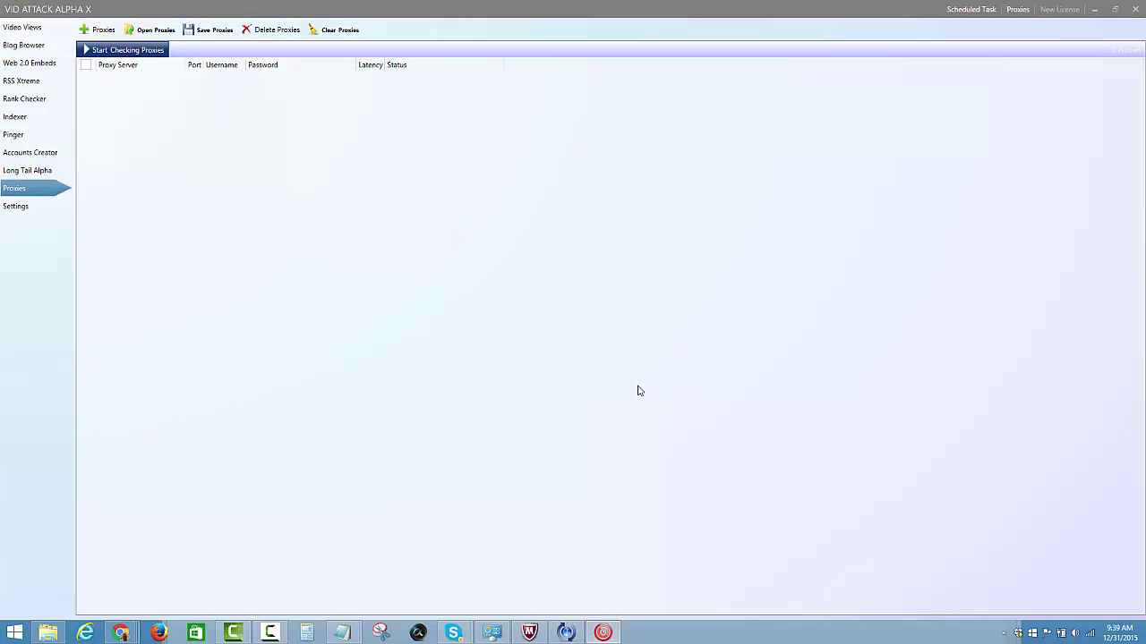
left_click(134, 127)
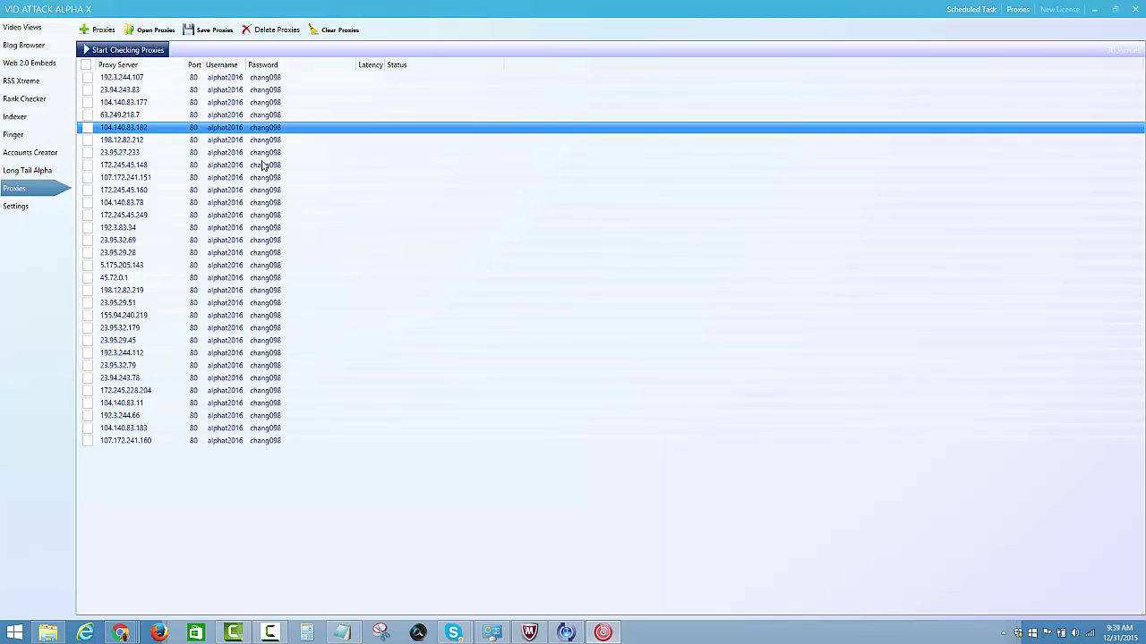
left_click(134, 165)
left_click(117, 89)
left_click(140, 118)
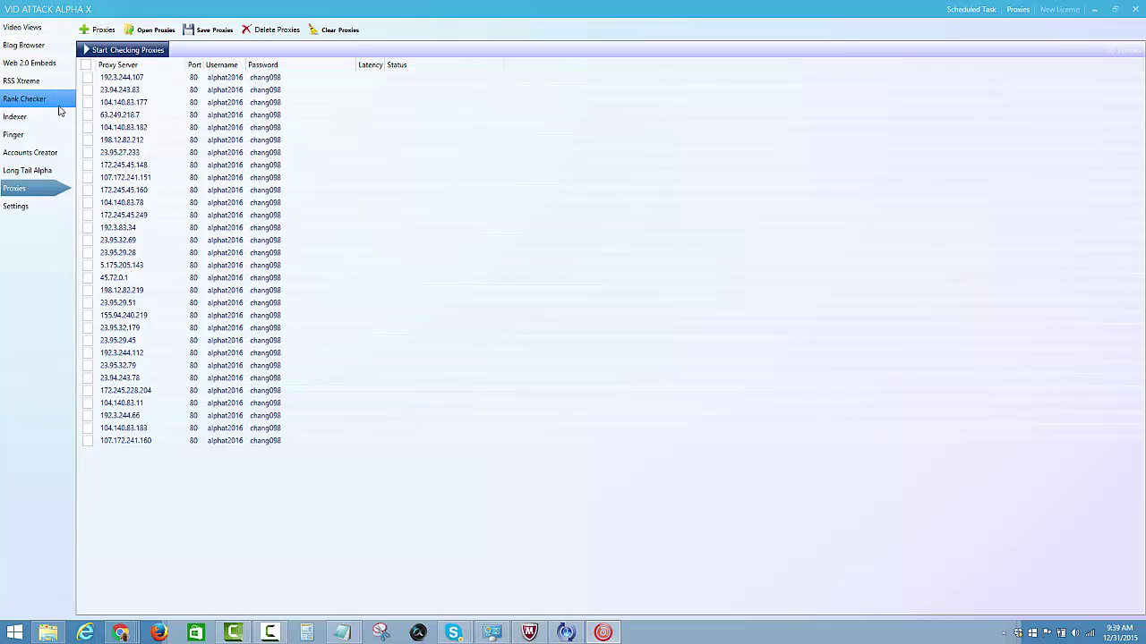
left_click(163, 114)
left_click(249, 190)
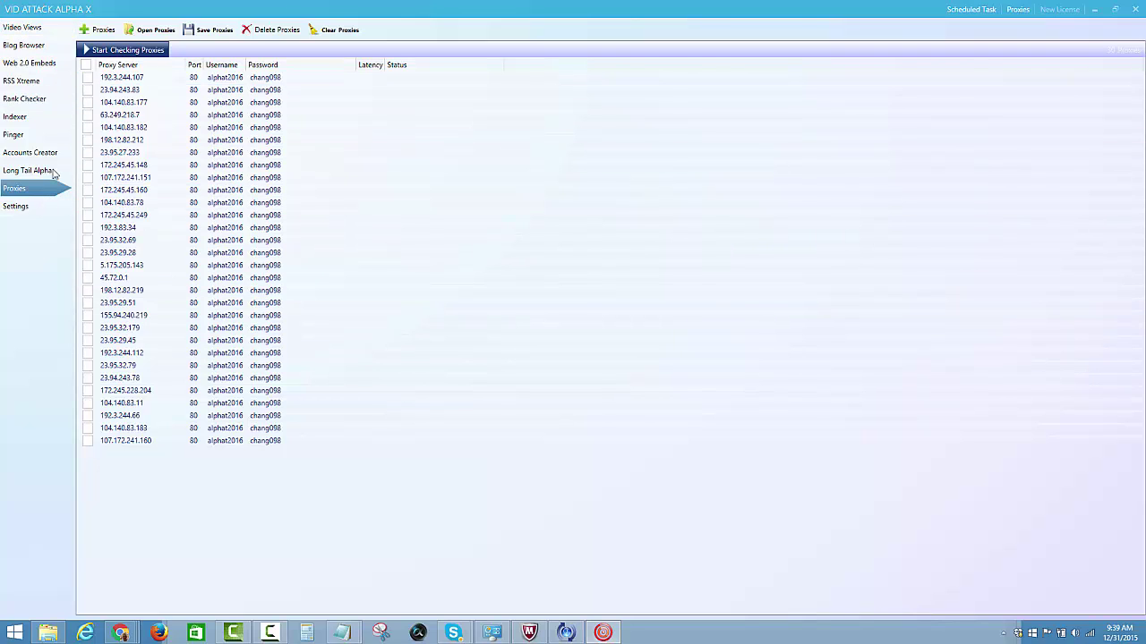
left_click(152, 50)
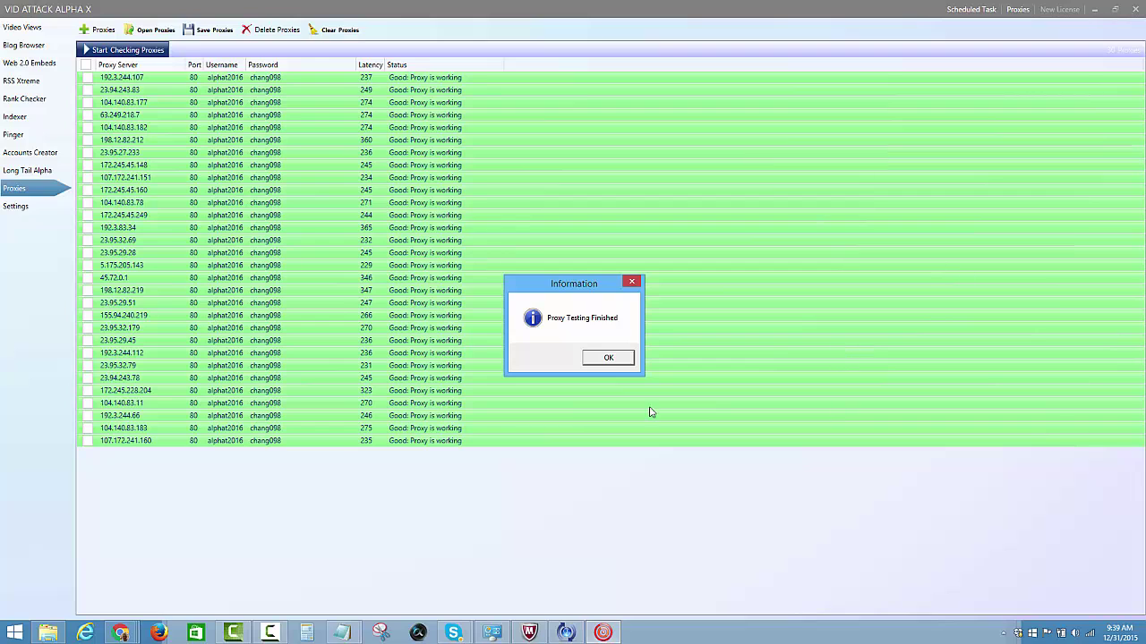
left_click(607, 359)
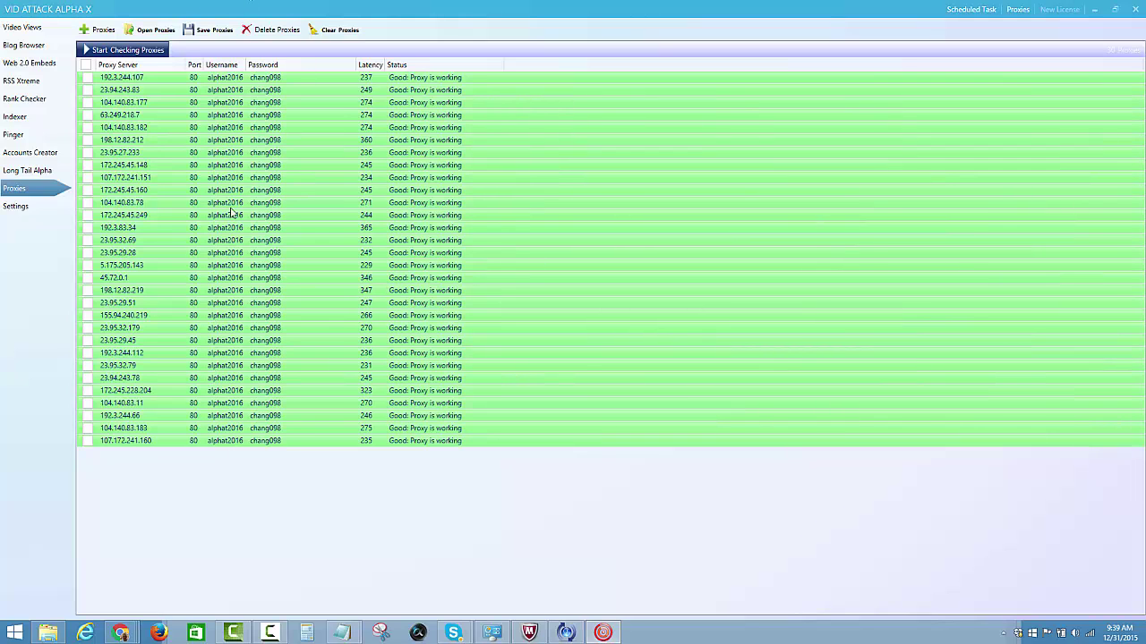
Step: Review the account creation statuses of several existing profiles in the Accounts Creator
left_click(34, 154)
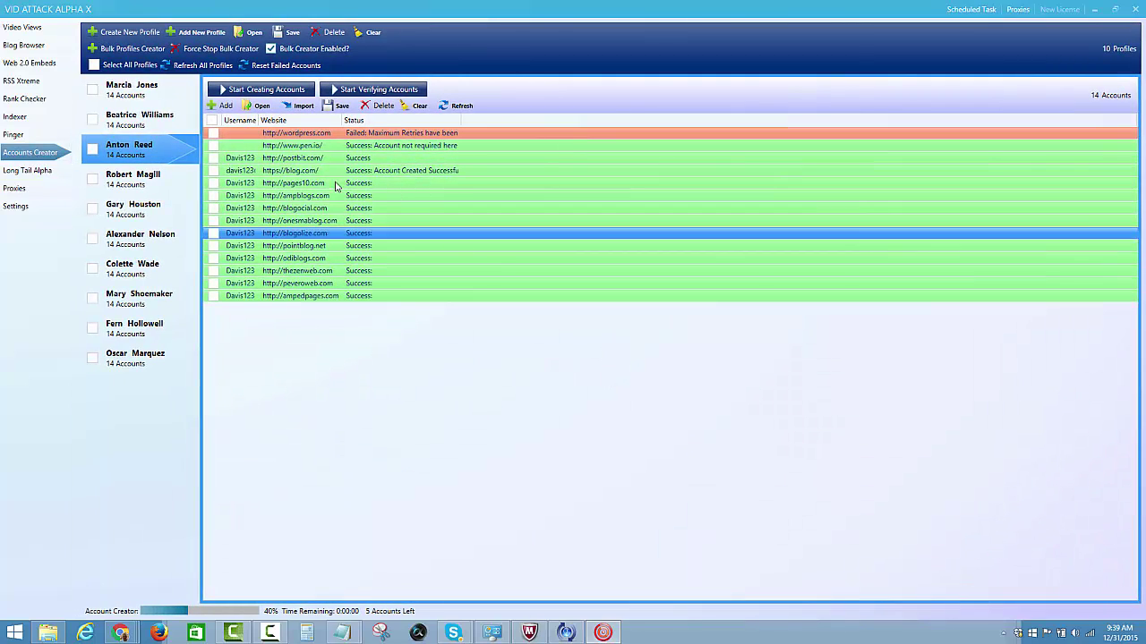
left_click(141, 238)
left_click(135, 327)
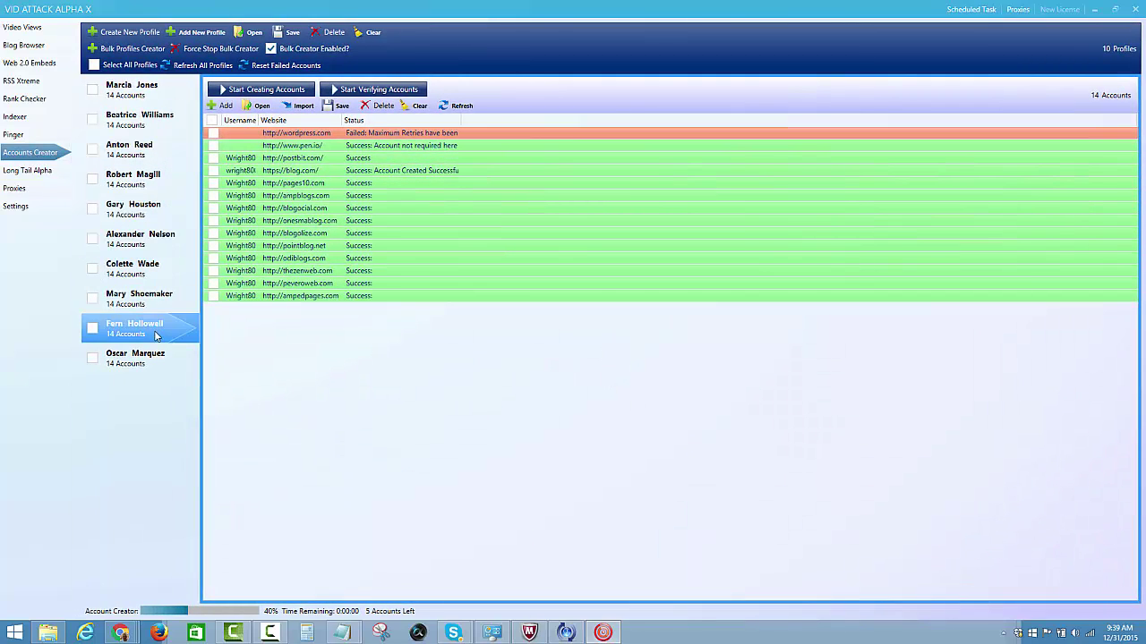
left_click(149, 356)
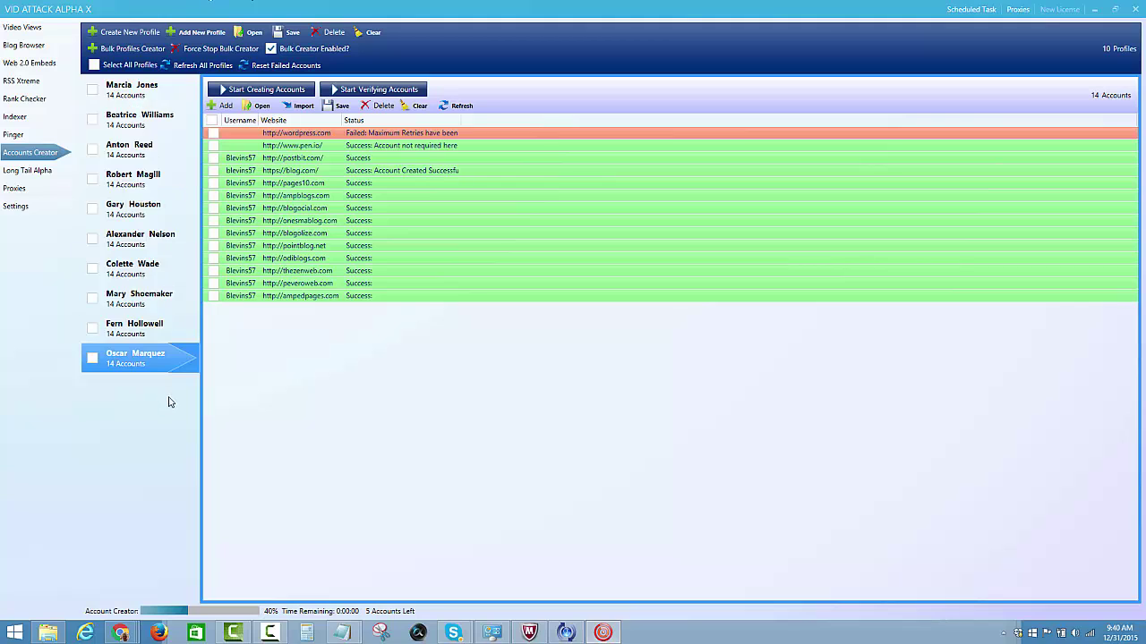
Step: Start bulk creation of 10 profiles with new emails and accounts, using a 3-minute delay before each next profile
left_click(124, 50)
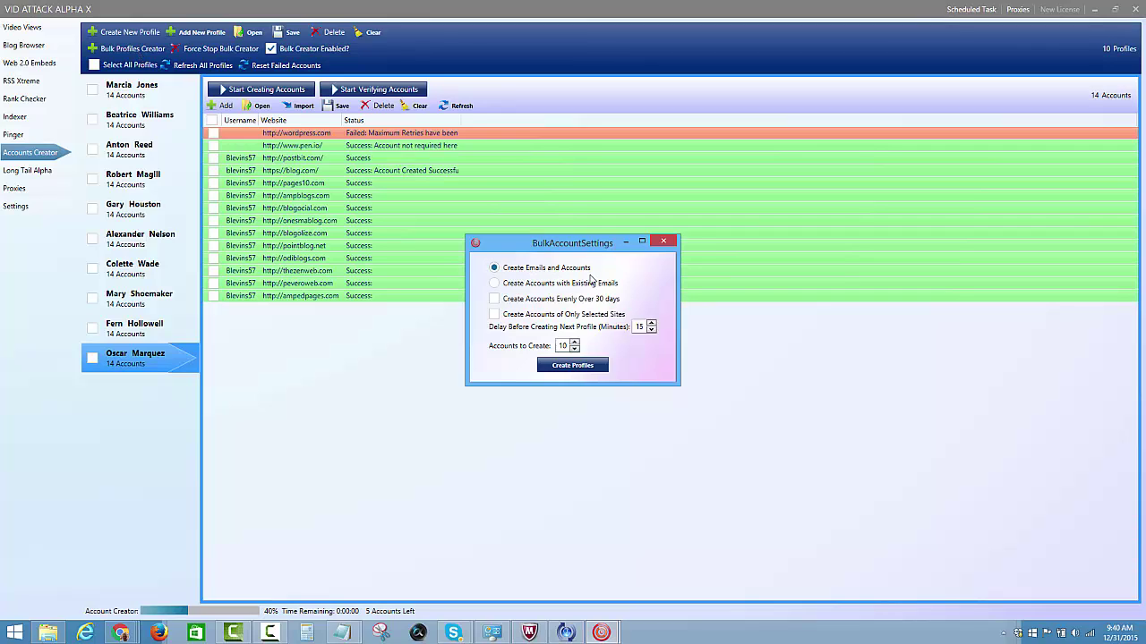
left_click(651, 330)
left_click(650, 330)
left_click(651, 330)
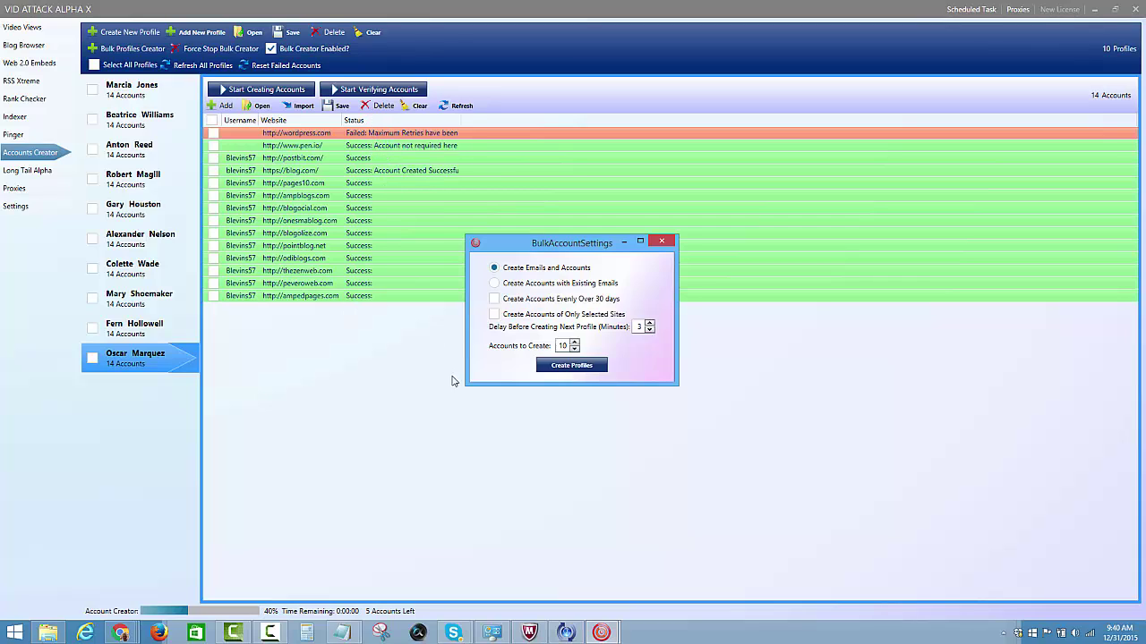
left_click(565, 366)
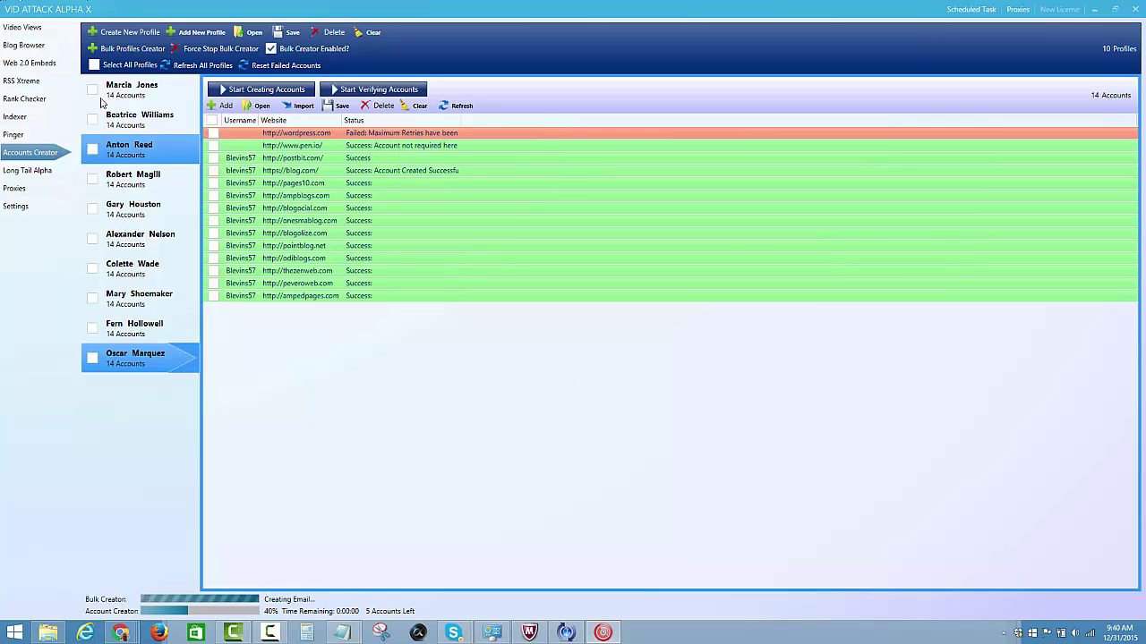
Step: Create a Web 2.0 Embeds project named AH1 and open it
left_click(34, 65)
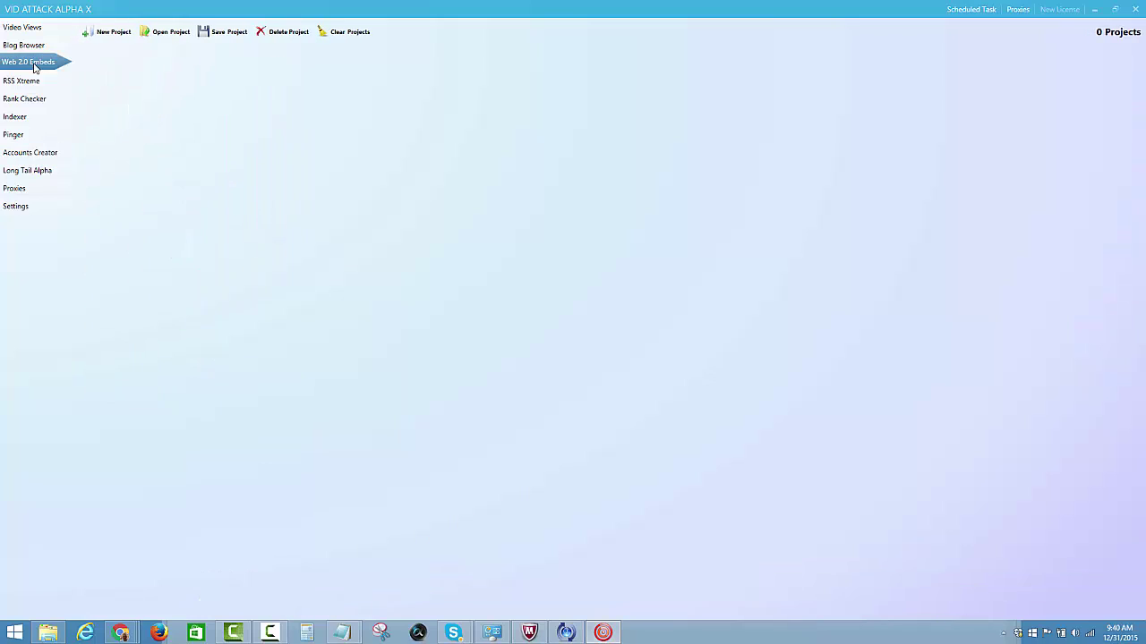
left_click(114, 33)
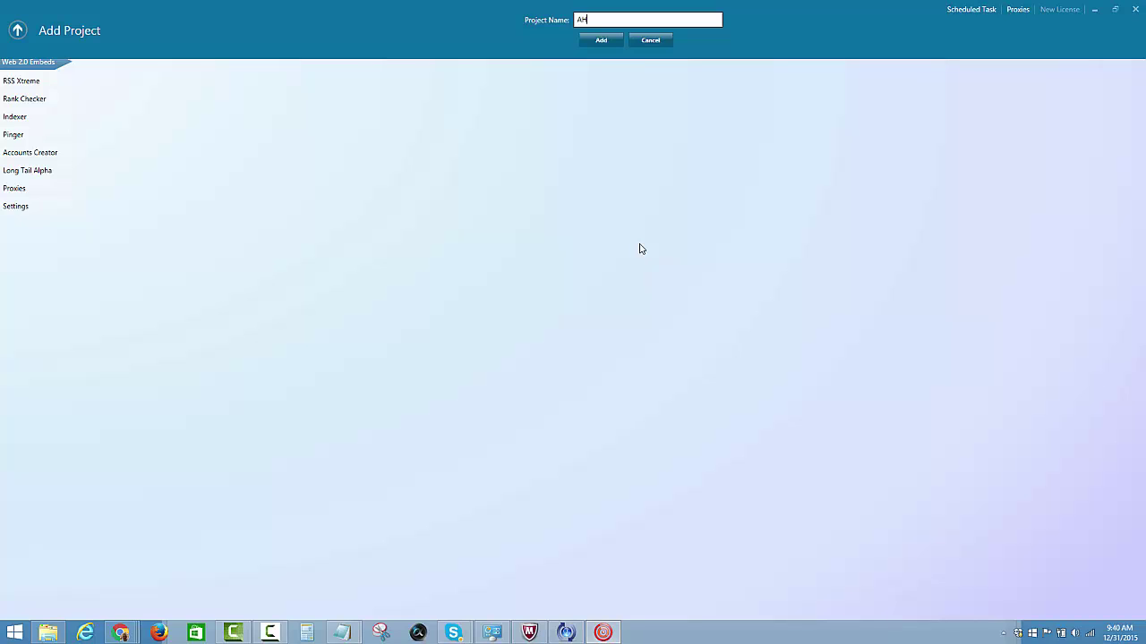
type("AH1")
left_click(618, 42)
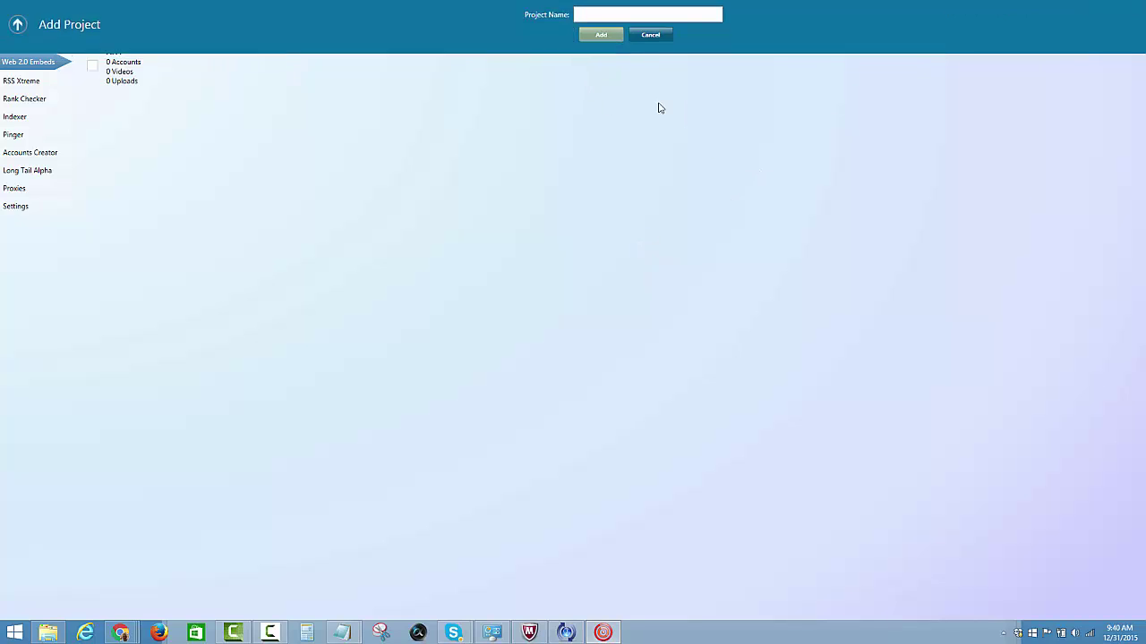
left_click(128, 74)
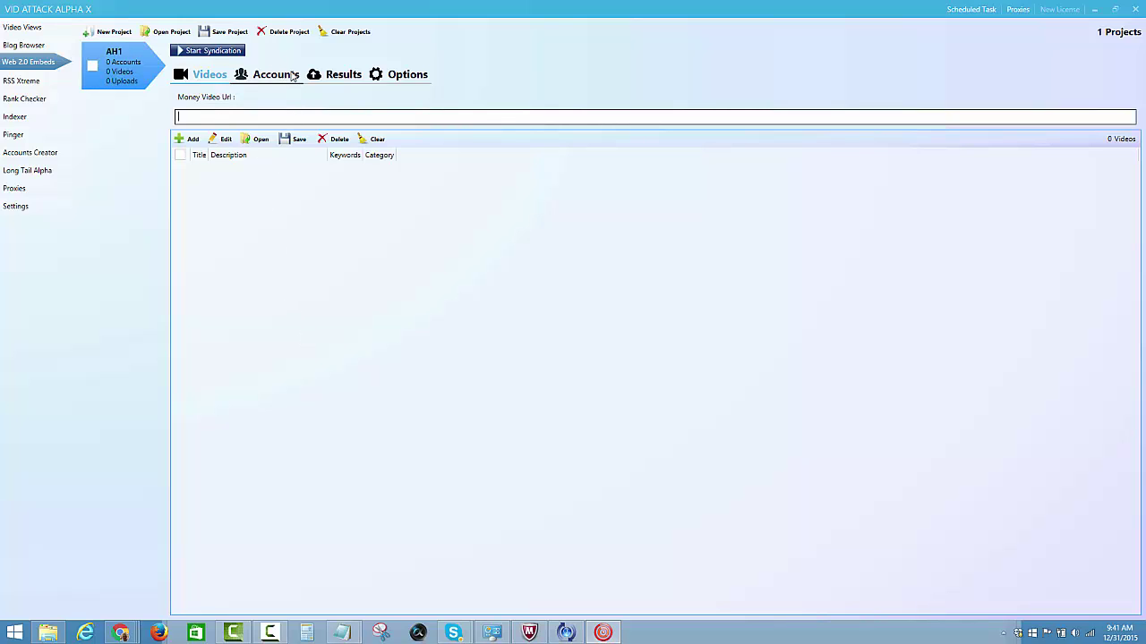
Step: Enable pinging and indexing of URLs after uploading for project AH1, and set its upload threads to 5
left_click(413, 81)
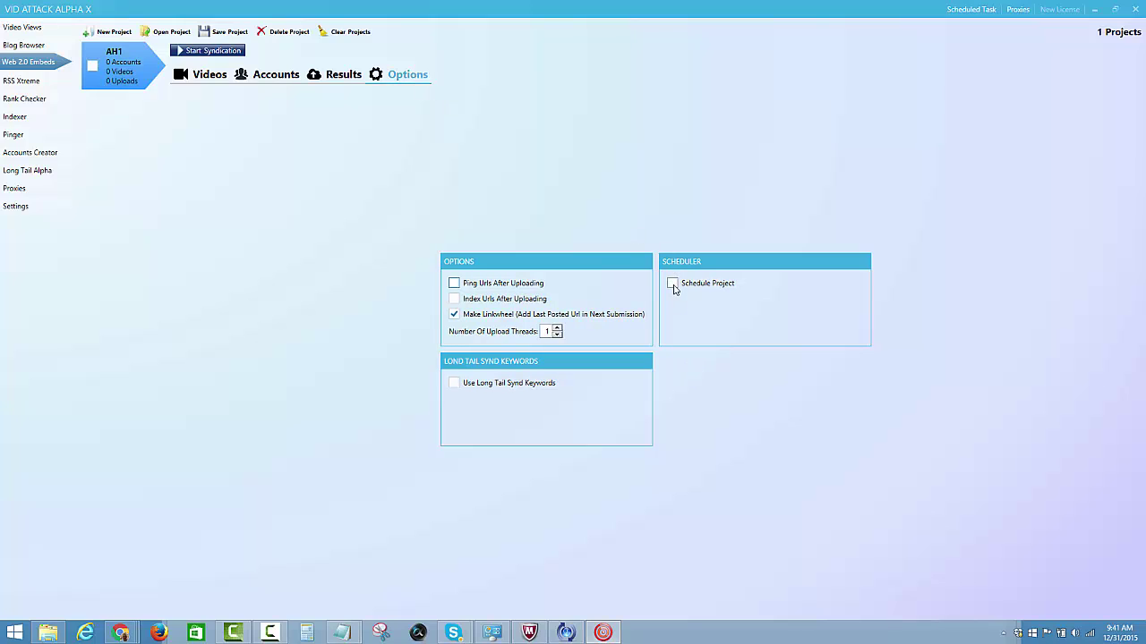
left_click(456, 284)
left_click(454, 299)
left_click(557, 329)
Step: Try to enable the use of Long Tail Synd keywords for the Web 2.0 Embeds project
left_click(454, 384)
left_click(641, 356)
left_click(454, 383)
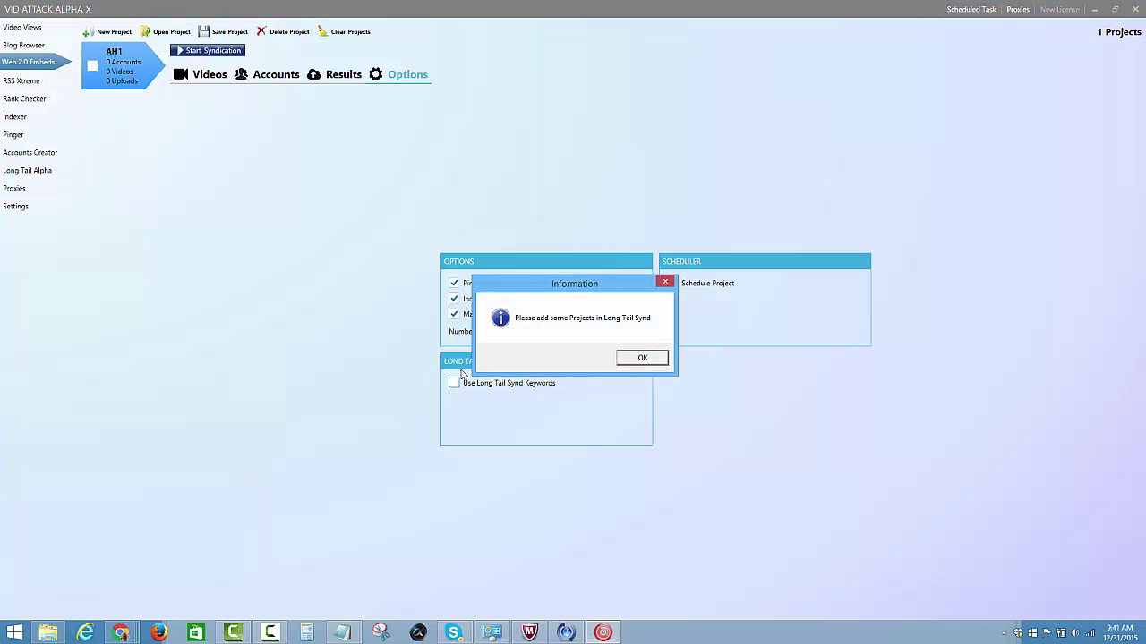
left_click(641, 358)
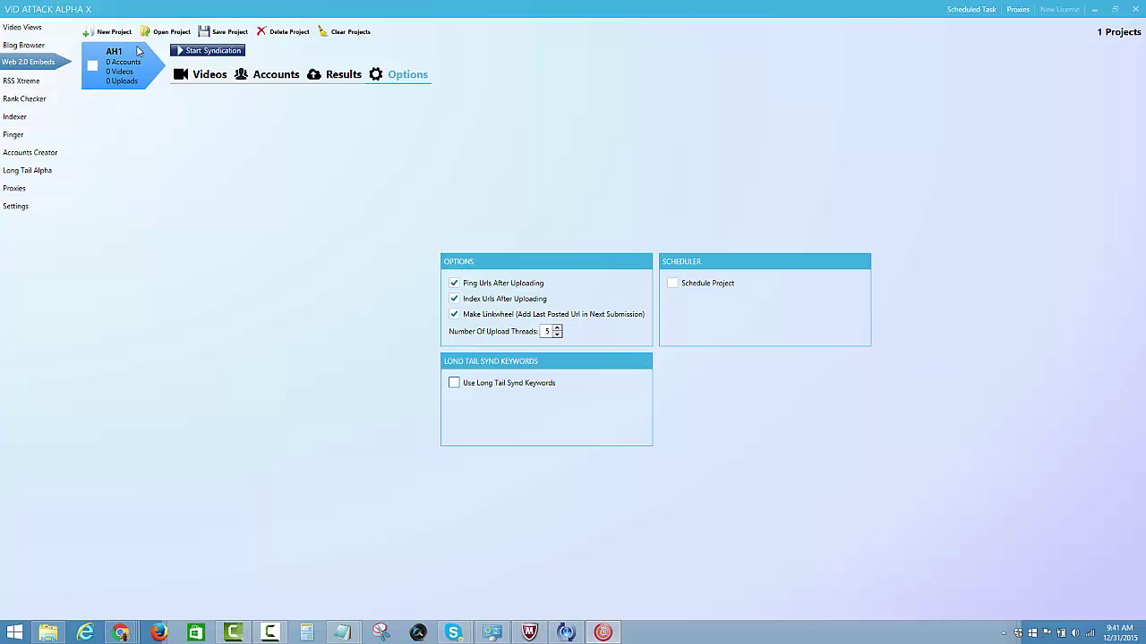
Step: Create a Long Tail Alpha project named AH1 and open it
left_click(29, 172)
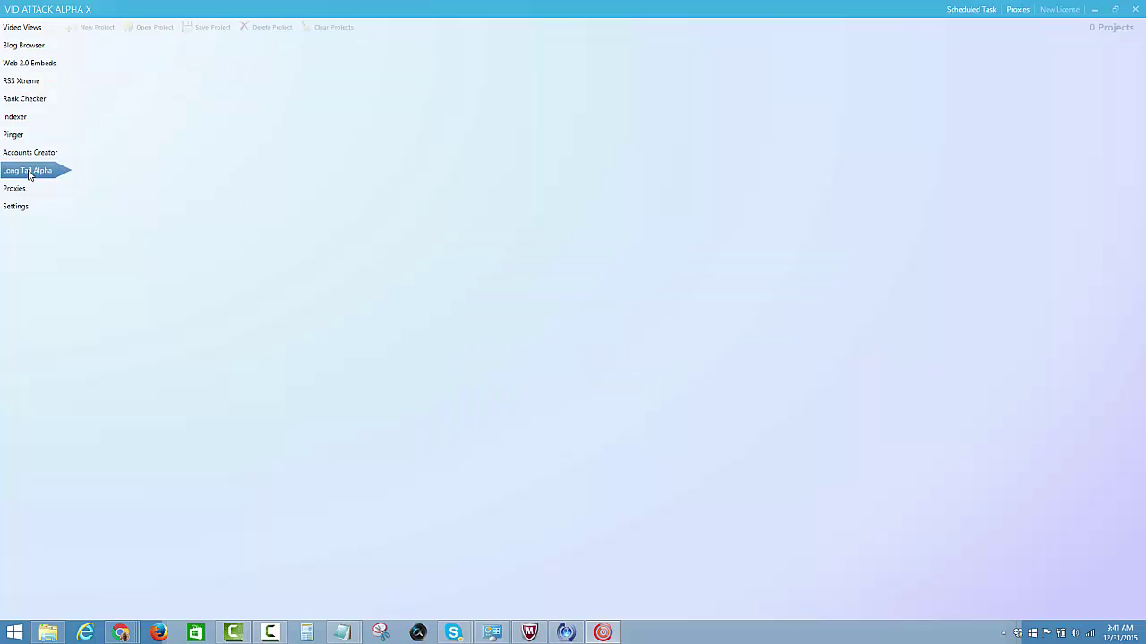
left_click(108, 27)
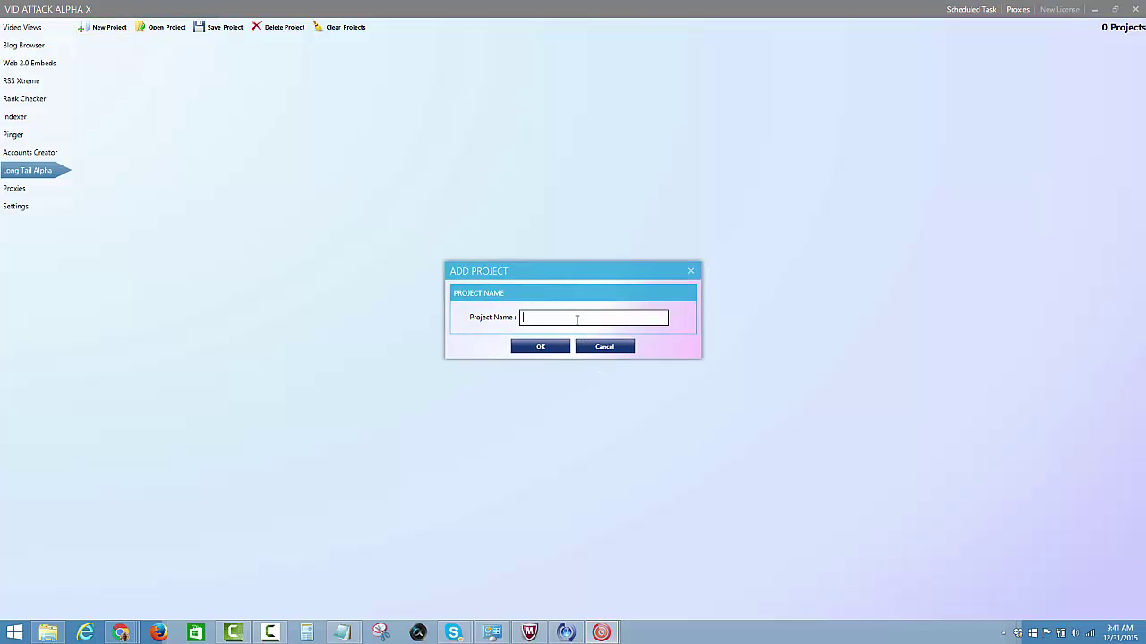
key("Return")
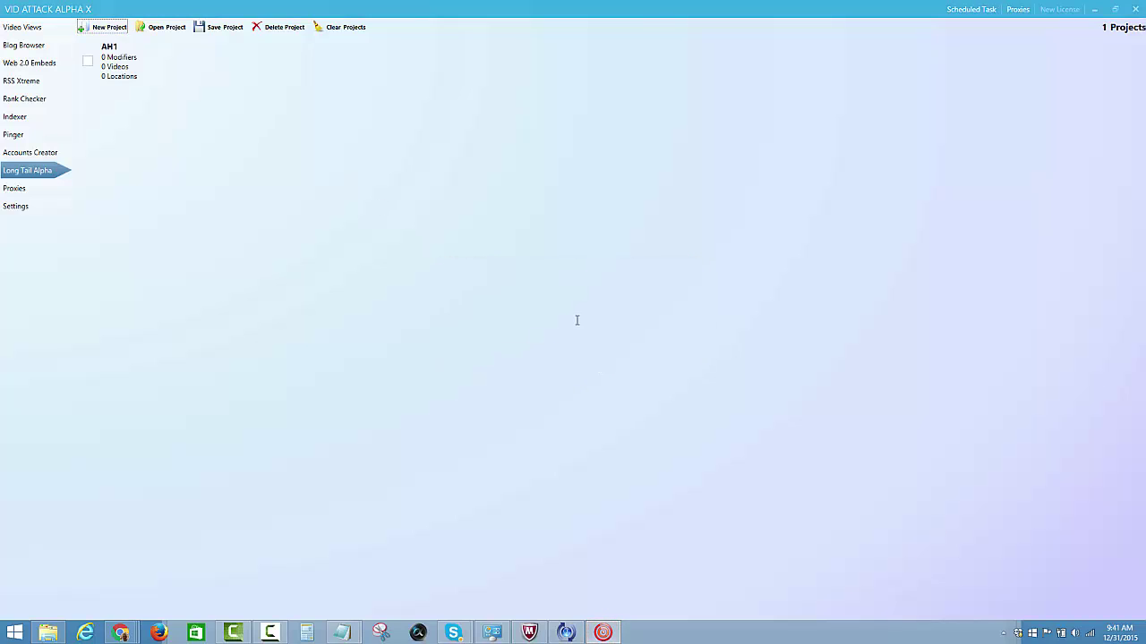
left_click(115, 58)
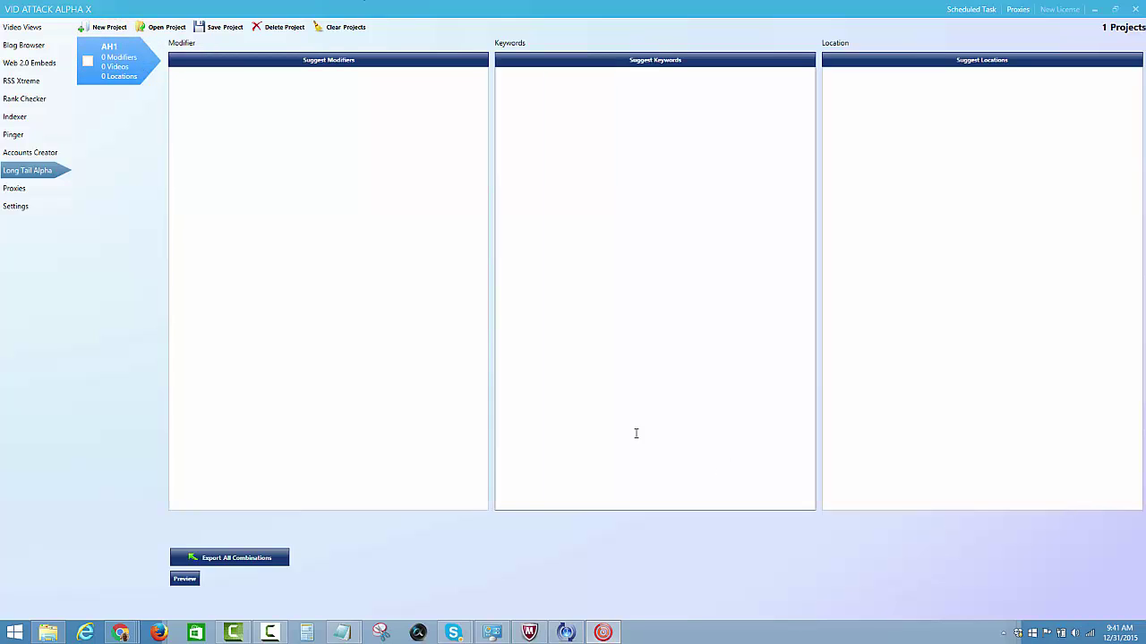
Step: Enter modifier "How to create a", keyword "private blog network" and location "affordably", and preview the combined title
left_click(609, 93)
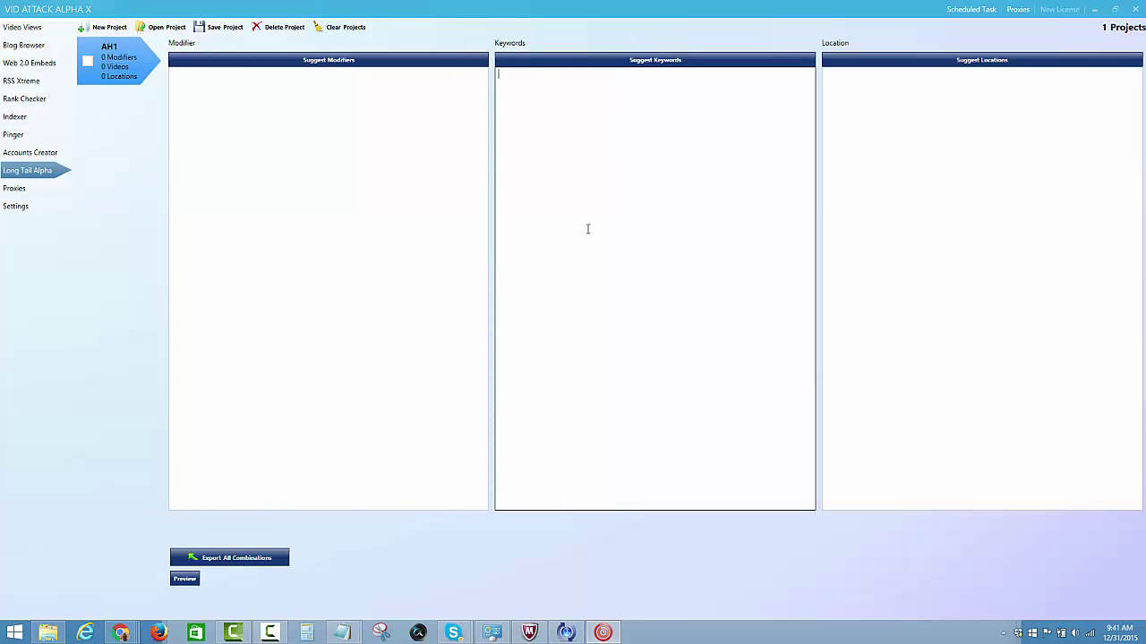
left_click(336, 82)
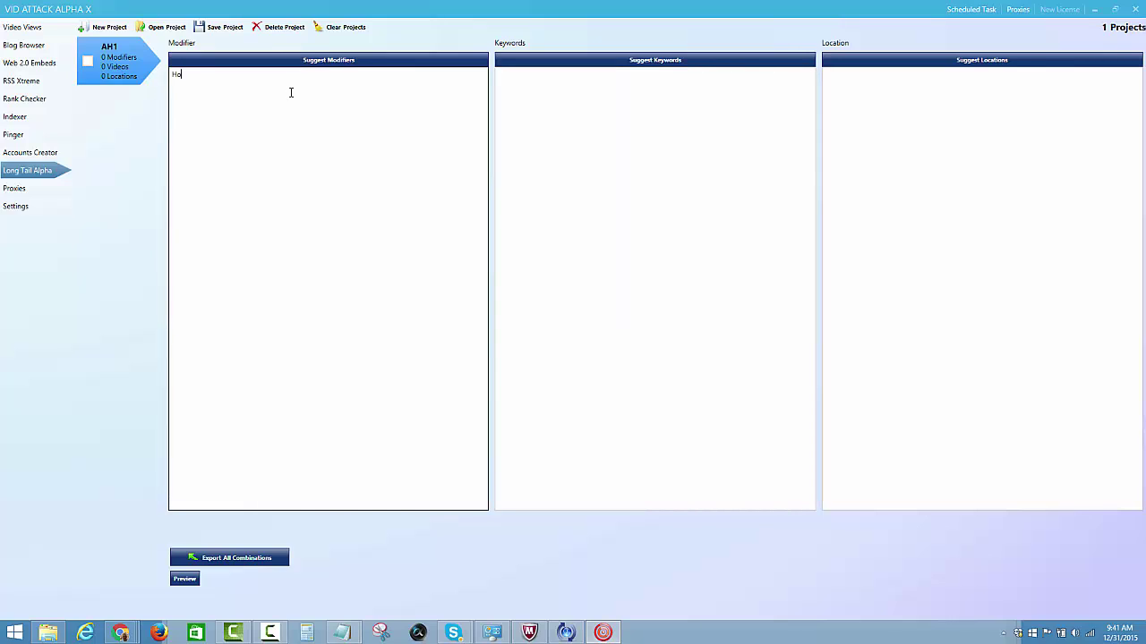
type("How to create a")
left_click(543, 83)
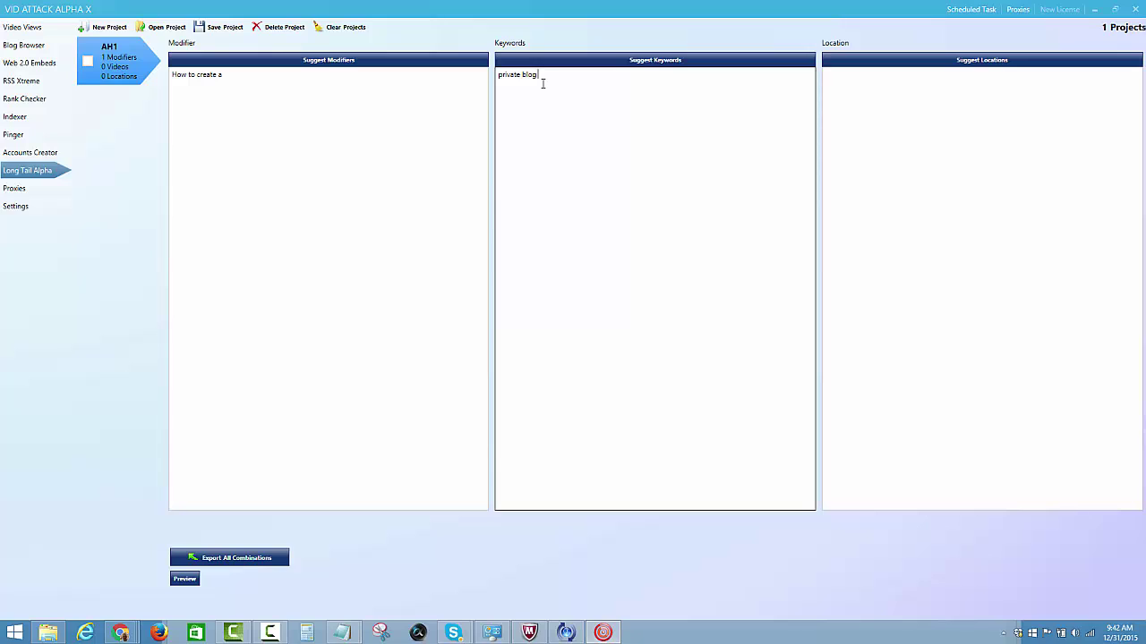
type("private blog network")
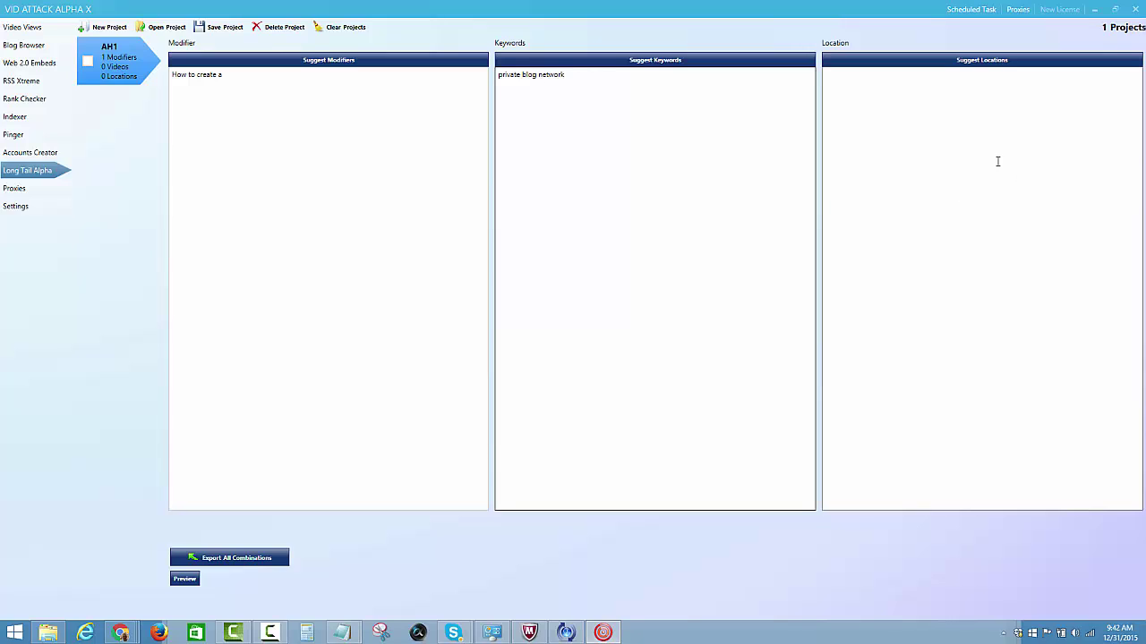
left_click(947, 92)
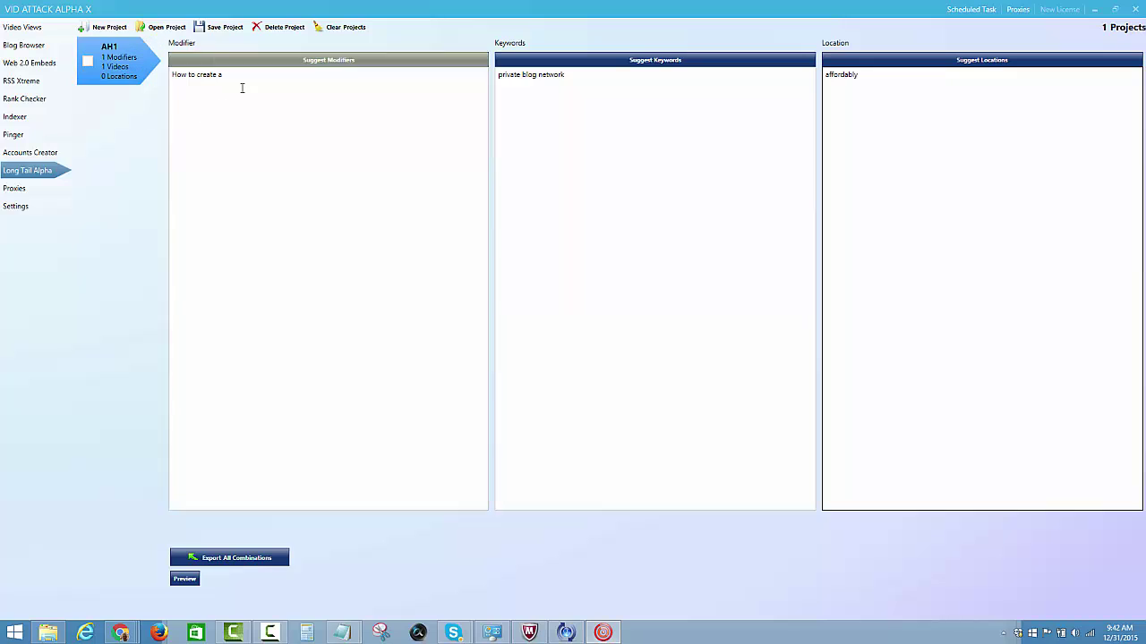
left_click(186, 579)
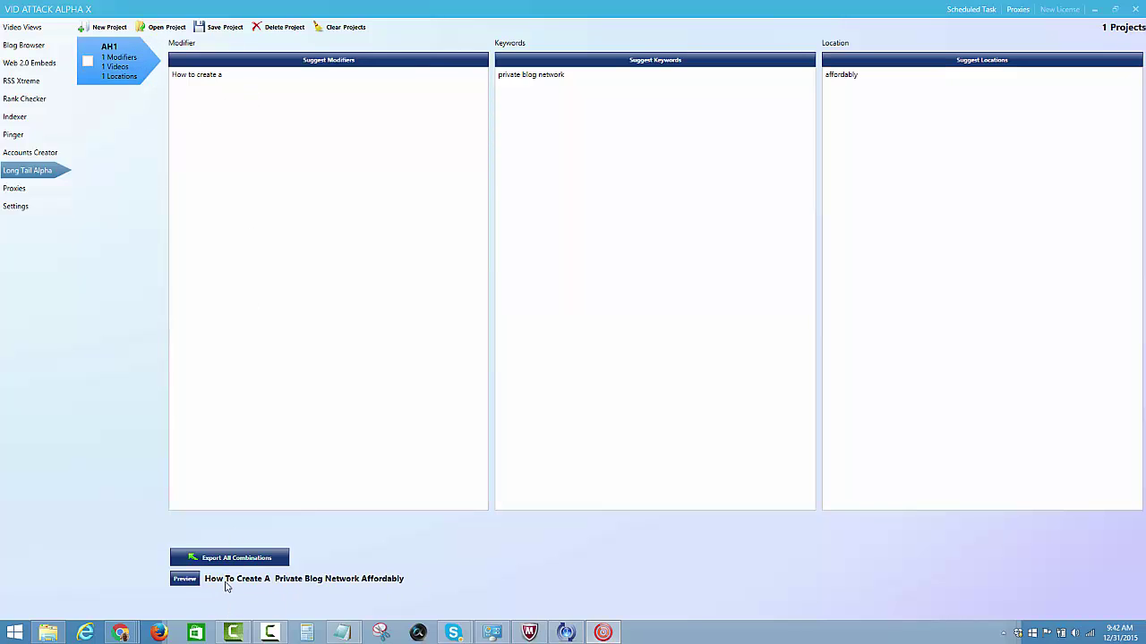
Step: Add "How to build a" as a second modifier and preview the combined title again
left_click(266, 77)
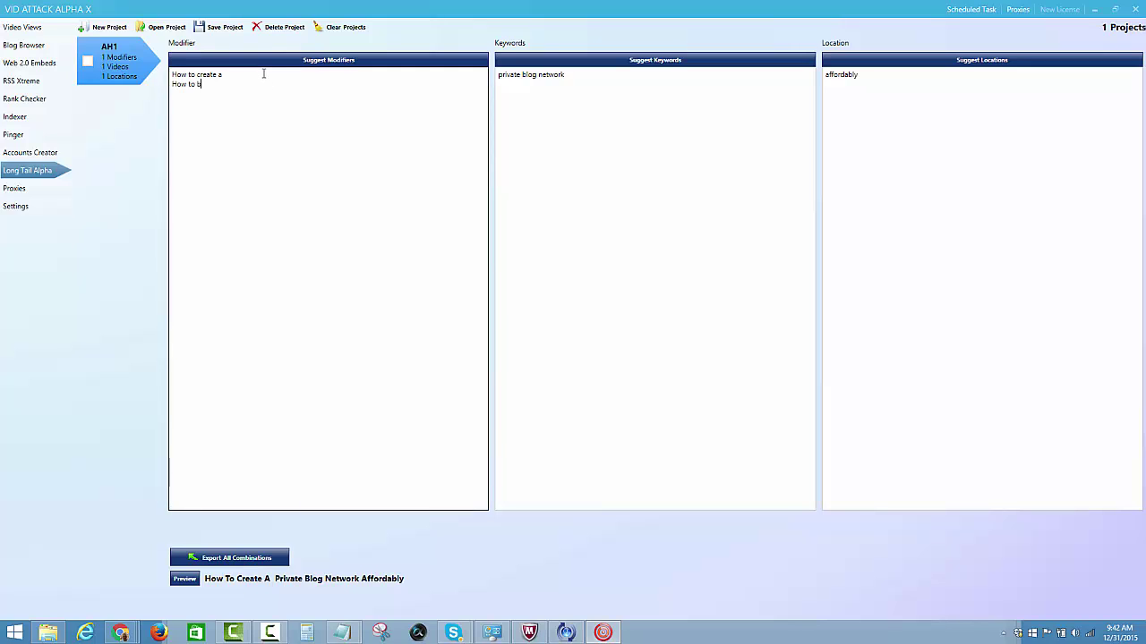
type("How to build a")
left_click(551, 86)
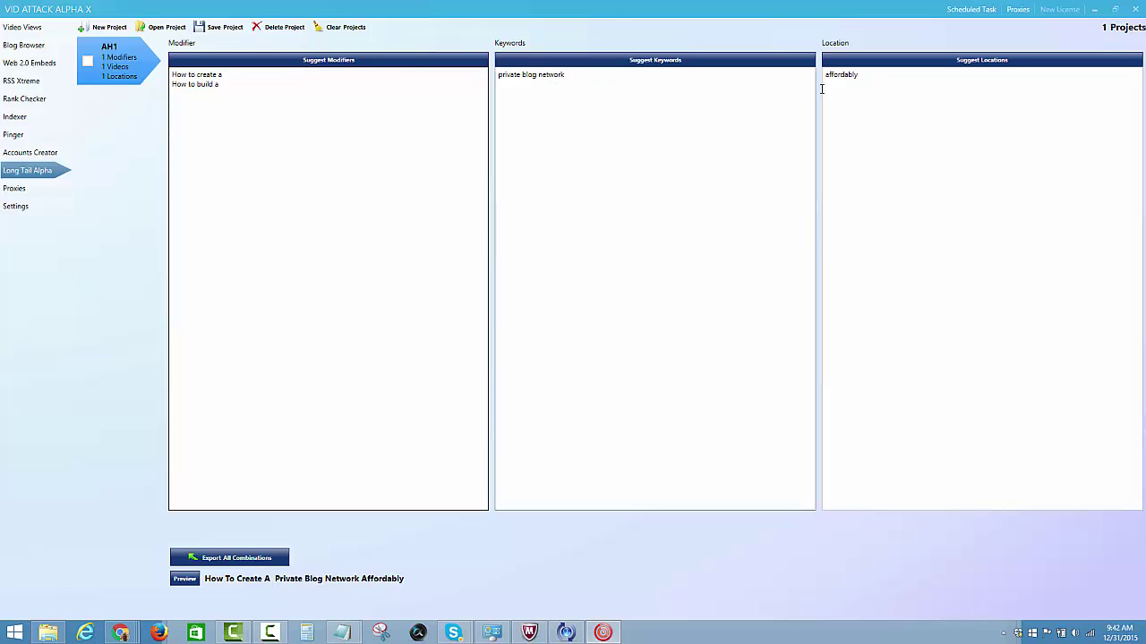
left_click(186, 579)
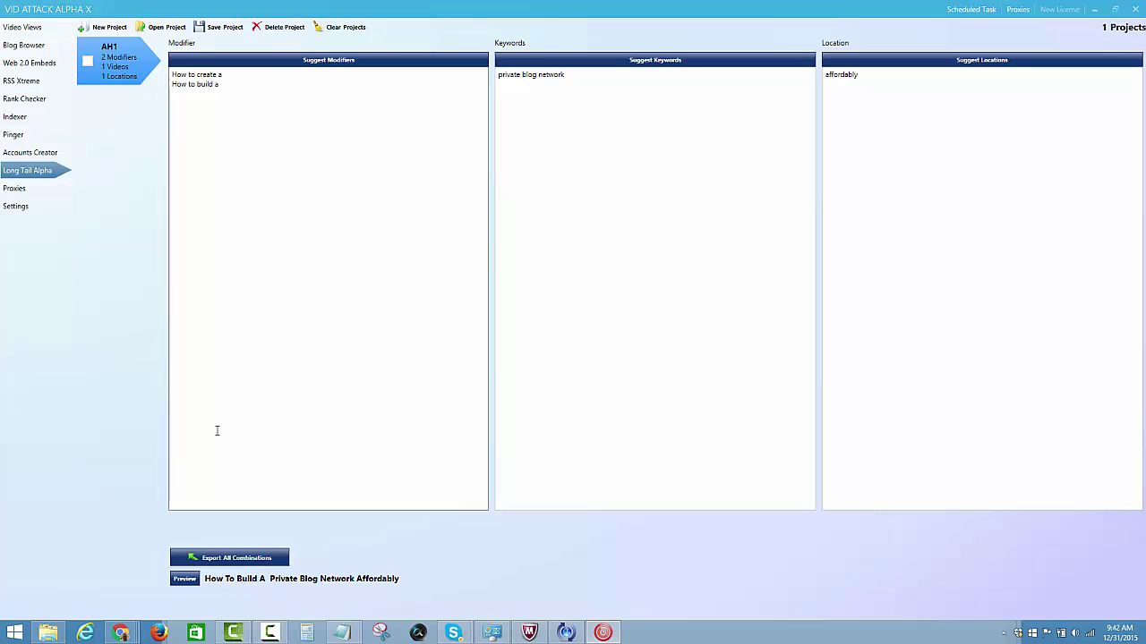
left_click(192, 580)
Step: Add "private link network", "PBN network" and "PBN" as further keywords below "private blog network"
left_click(224, 87)
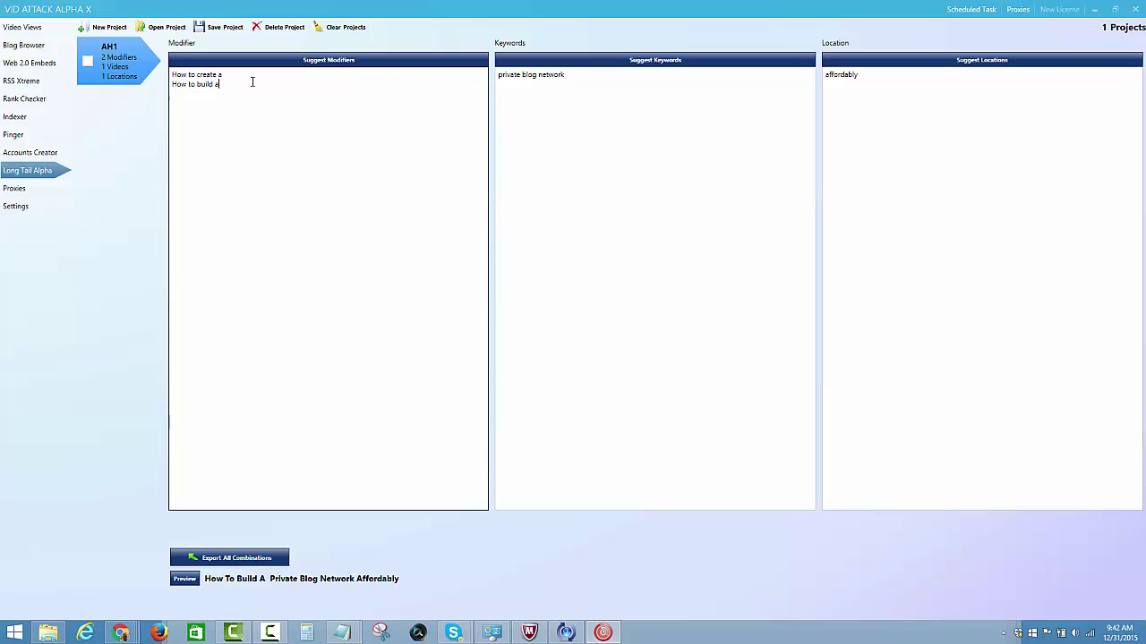
left_click(244, 80)
left_click(592, 74)
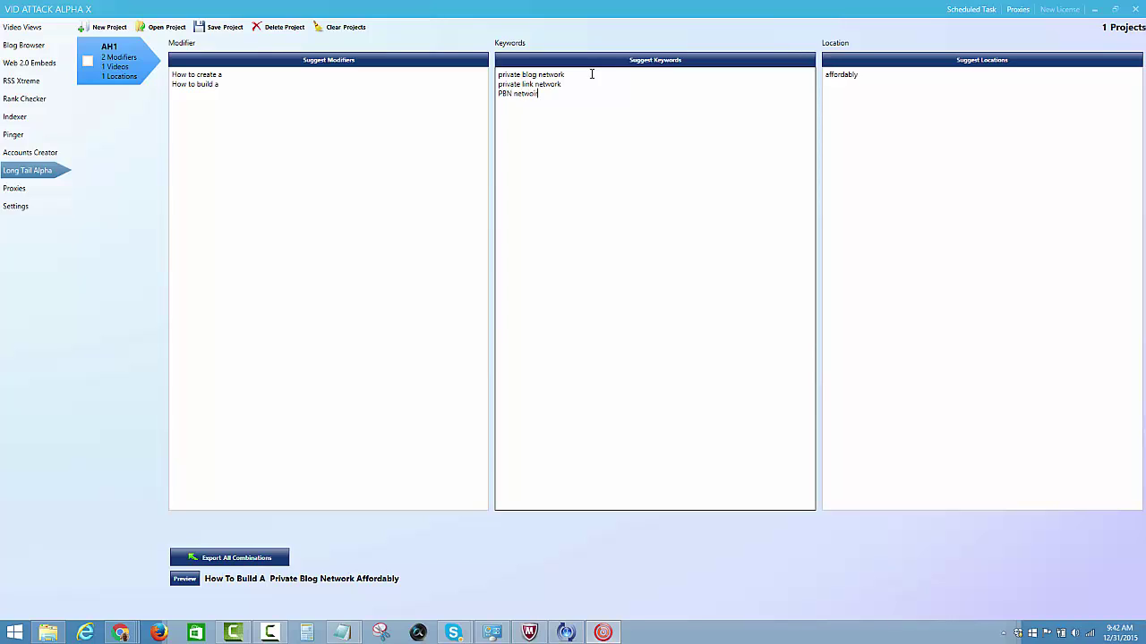
key("BackSpace")
type("rk ")
type("PBN")
left_click(869, 75)
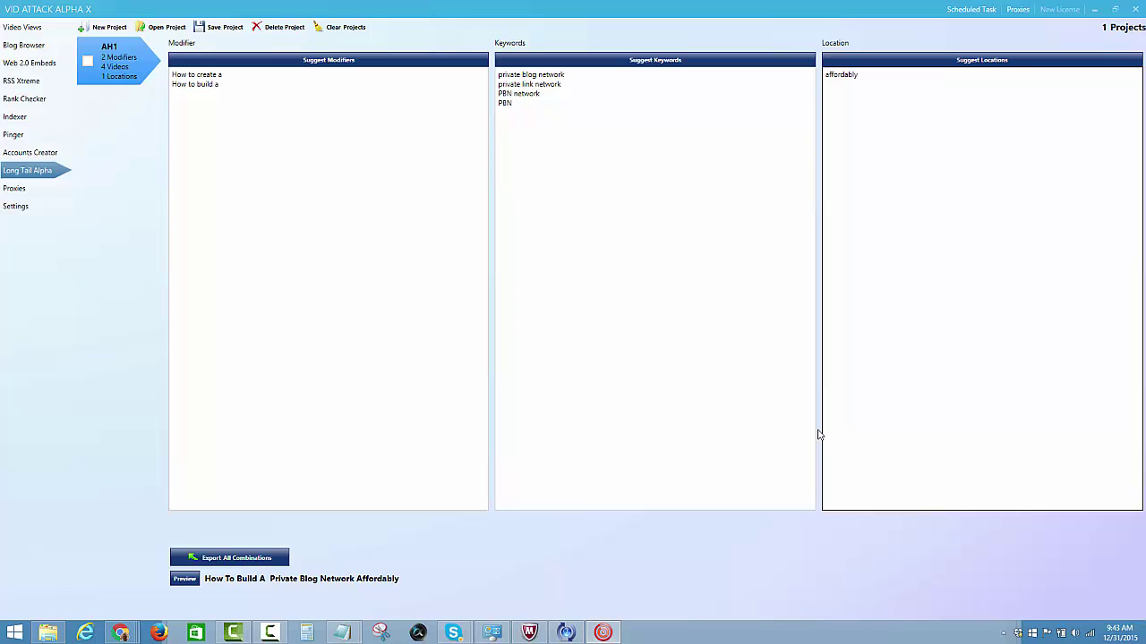
Step: Add "for under $500", "Quickly" and "Cheap" as further locations below "affordably"
left_click(870, 93)
type("for under $")
type("500 ")
type("Quickly ")
type("Cheap")
left_click(241, 87)
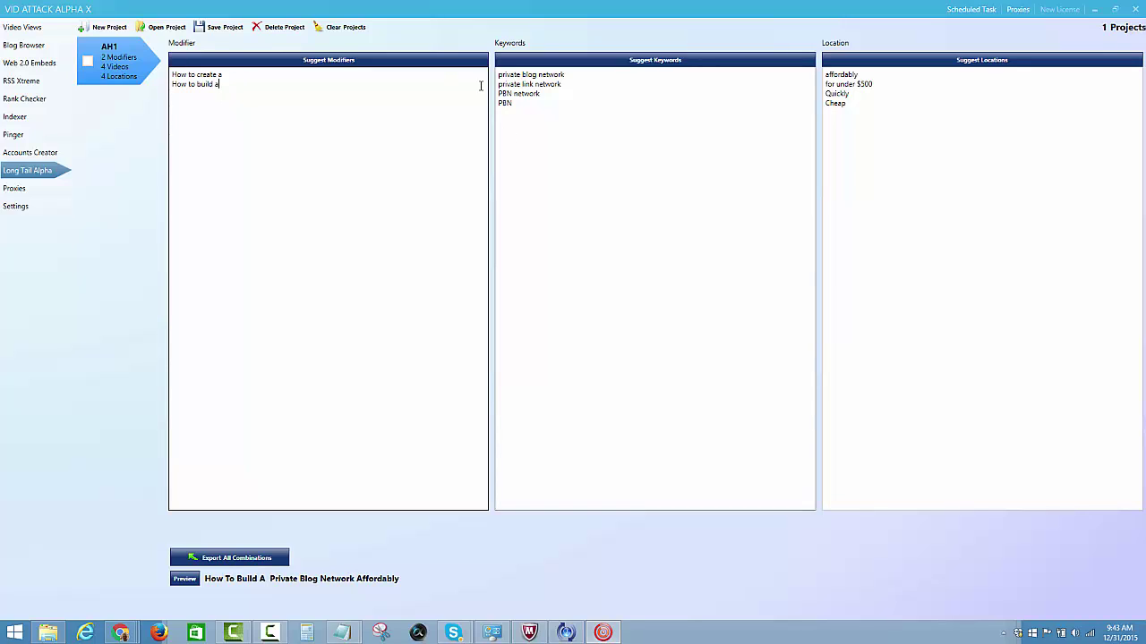
left_click(864, 198)
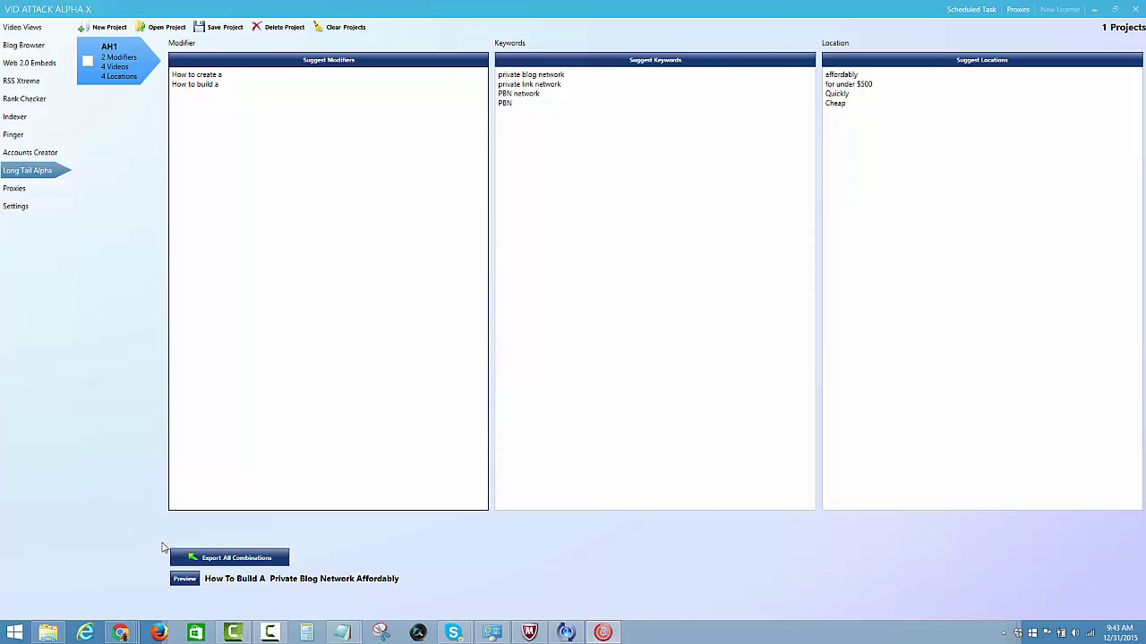
Step: Preview a series of title combinations built from the expanded keyword and location lists
left_click(184, 582)
left_click(185, 582)
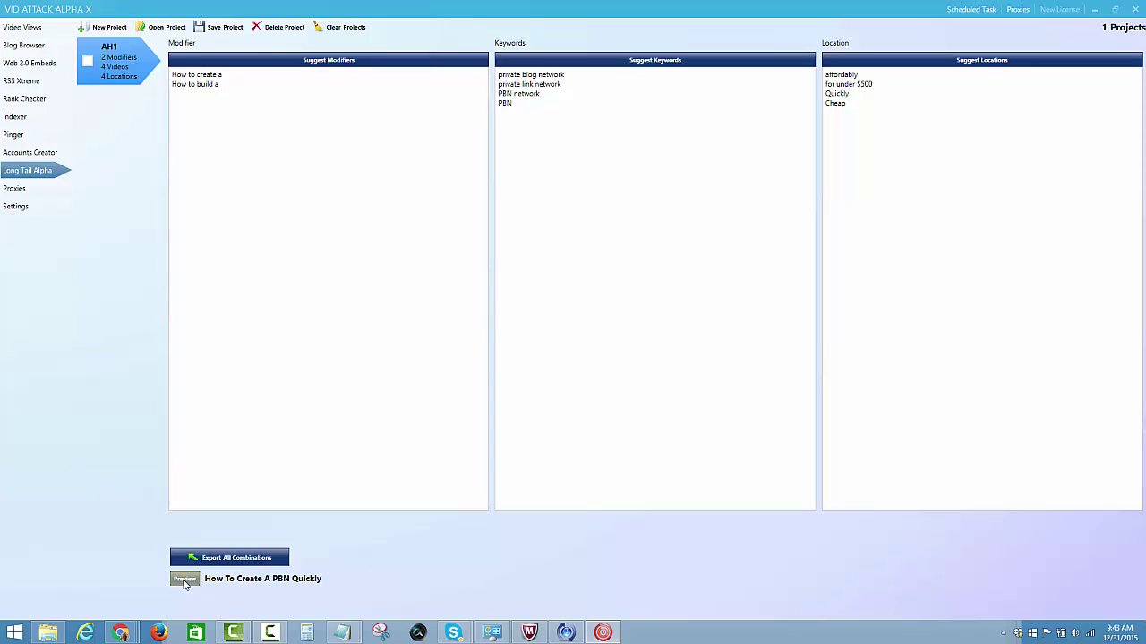
left_click(185, 582)
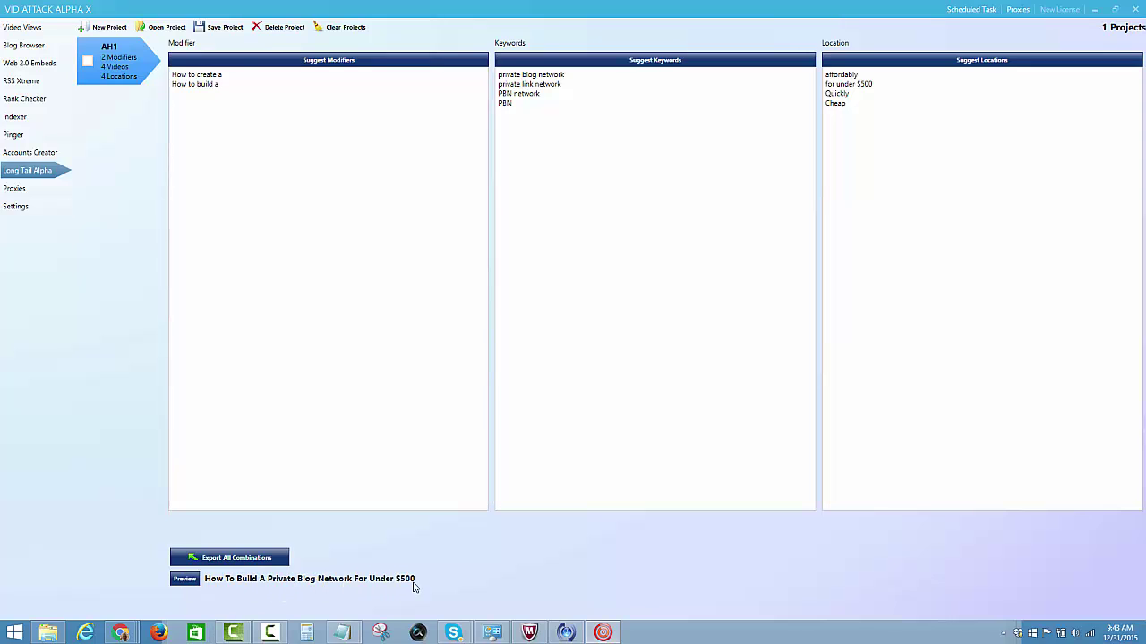
left_click(185, 580)
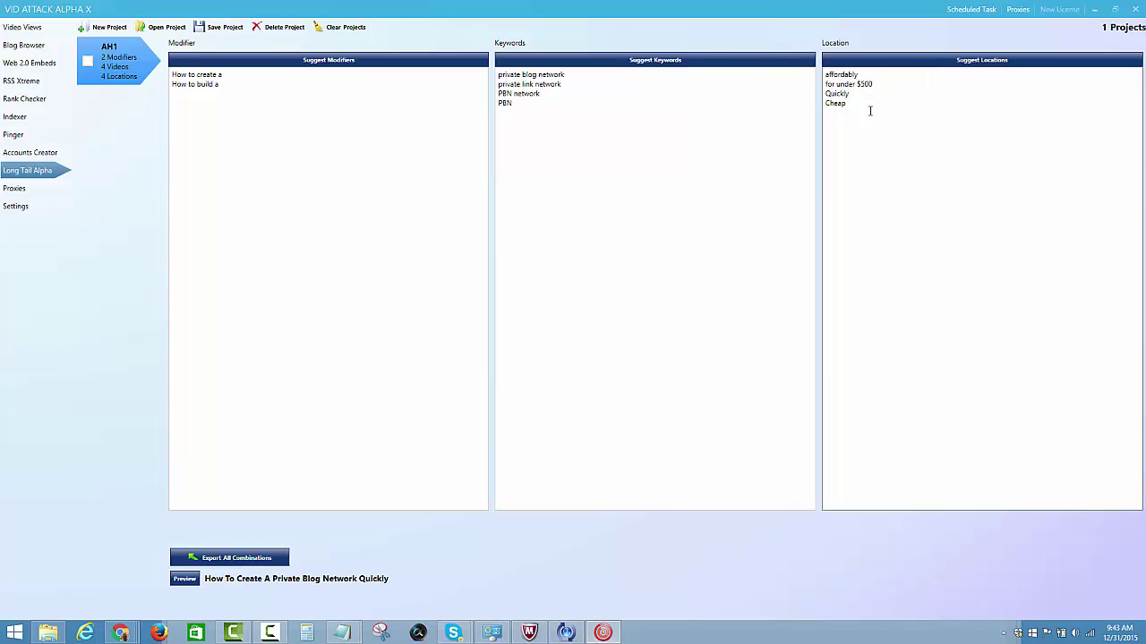
left_click(183, 582)
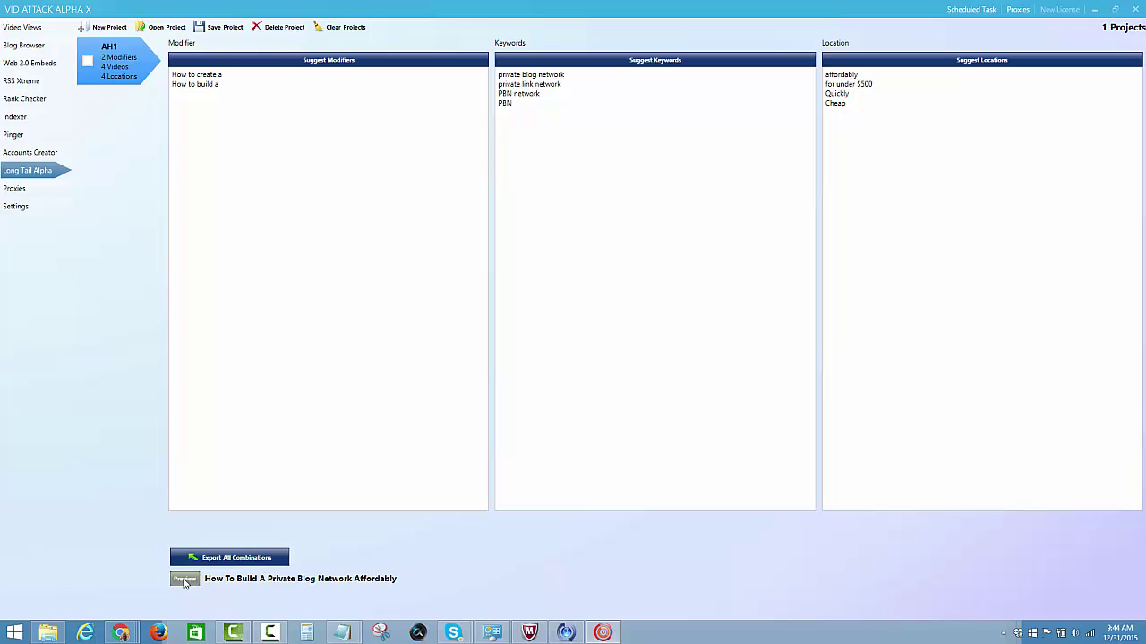
left_click(183, 582)
left_click(184, 582)
left_click(184, 582)
left_click(184, 582)
left_click(184, 581)
left_click(183, 582)
left_click(183, 581)
left_click(183, 581)
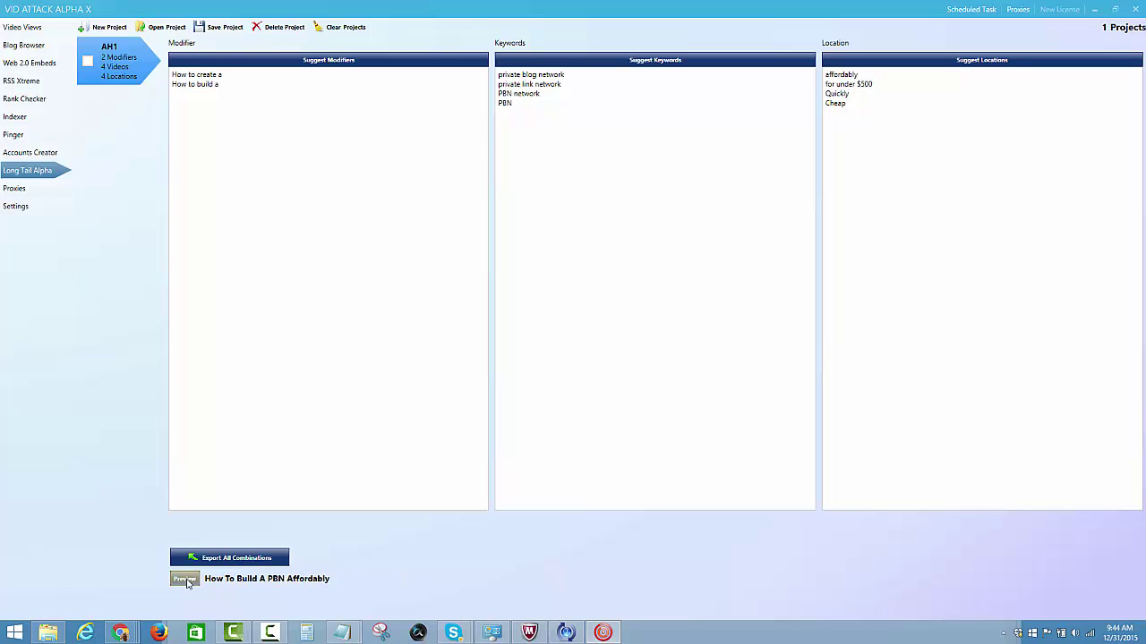
left_click(183, 582)
left_click(184, 582)
left_click(183, 584)
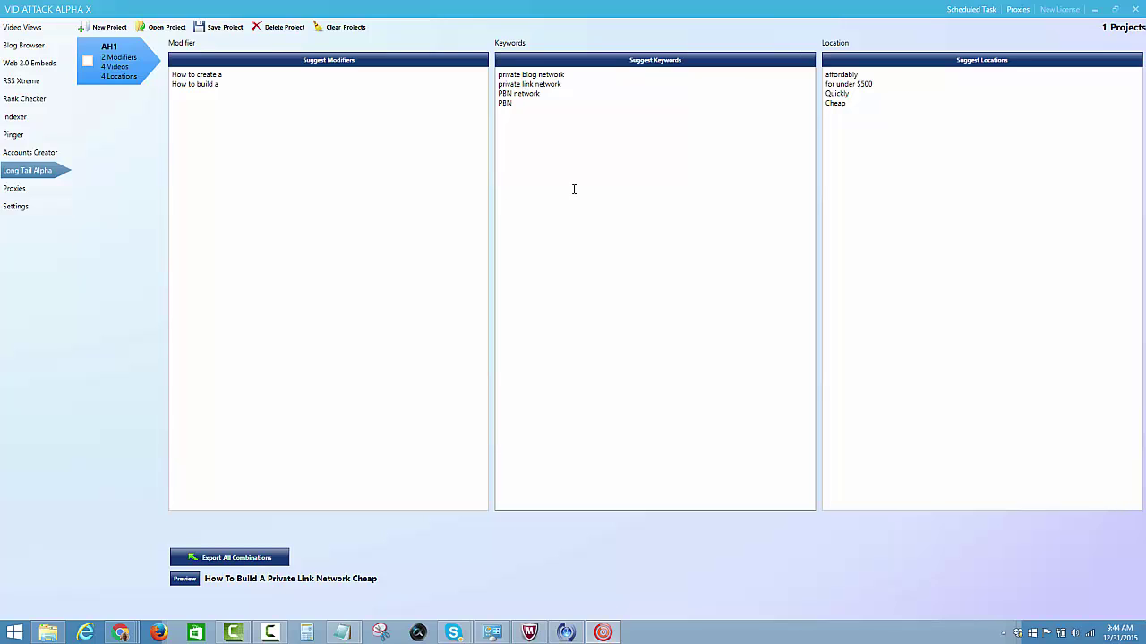
Step: Review the modifier and location entries and preview a few more combined titles
left_click(274, 88)
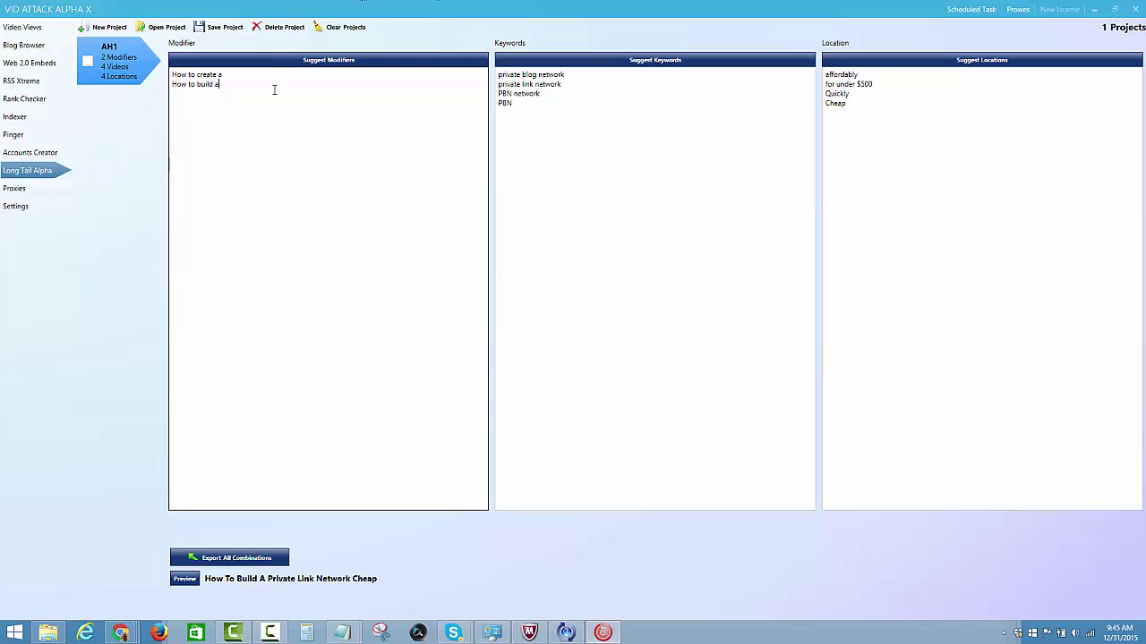
left_click(267, 72)
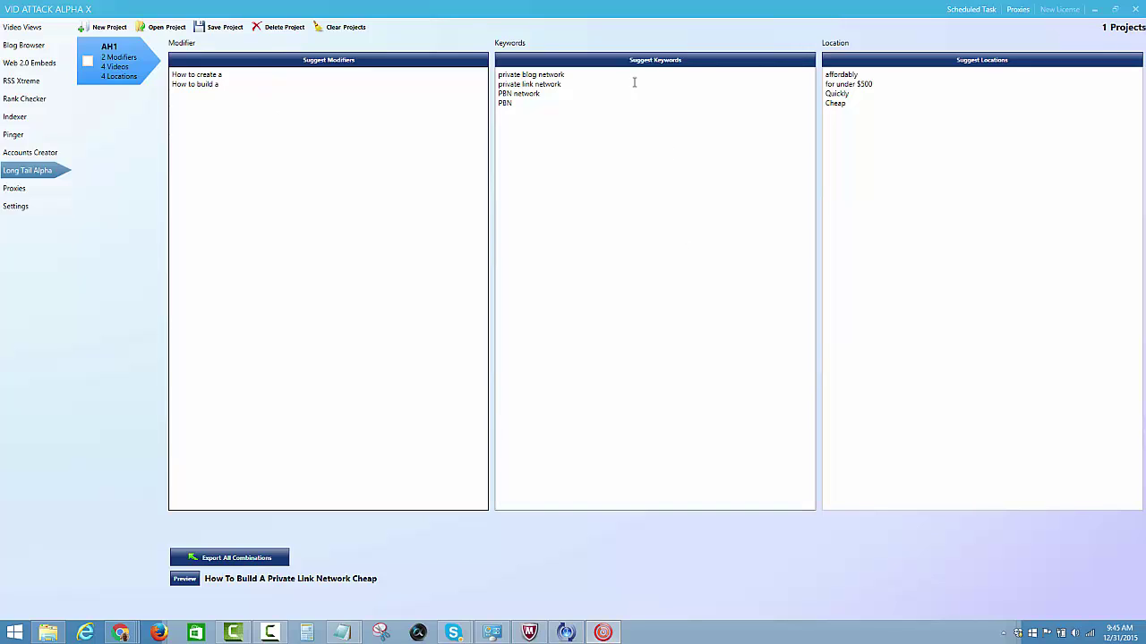
left_click(881, 85)
left_click(882, 110)
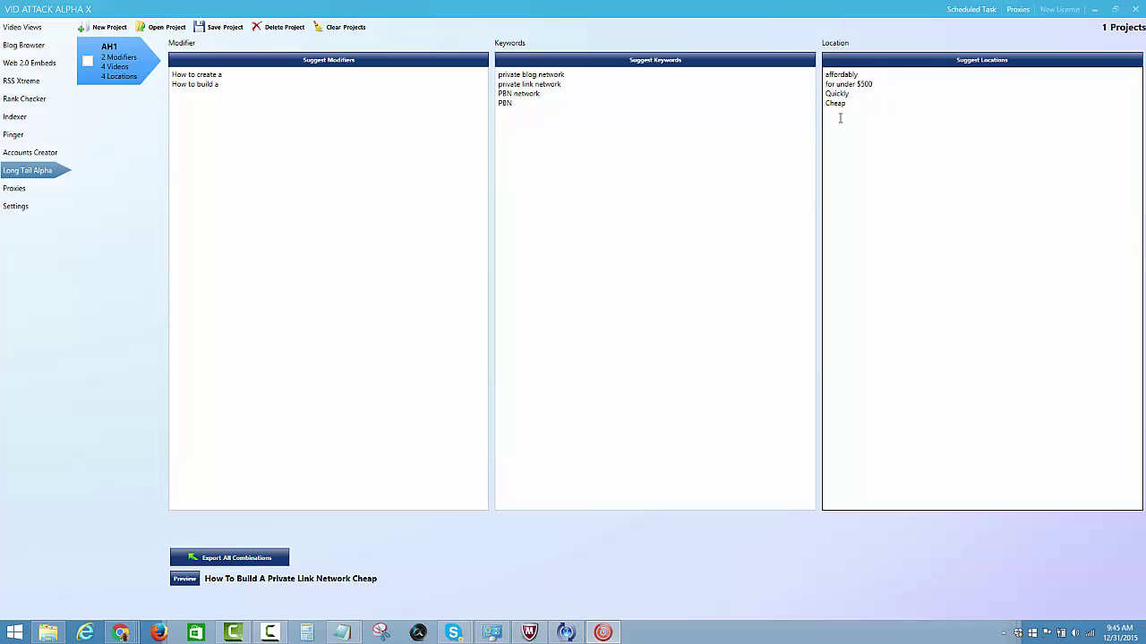
left_click(184, 579)
left_click(185, 580)
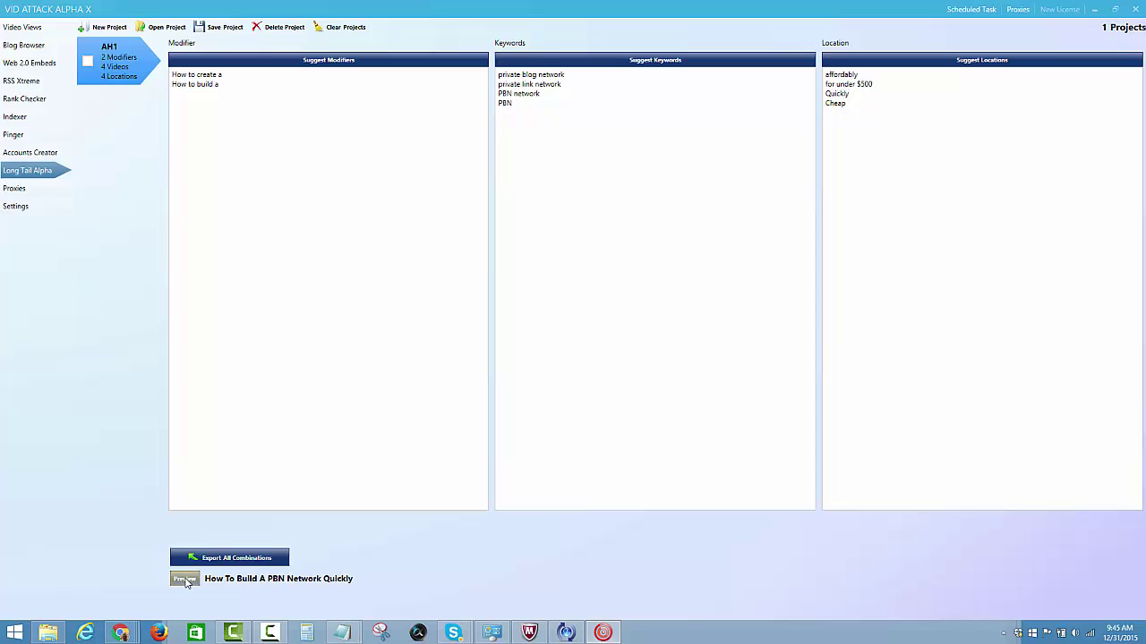
left_click(185, 580)
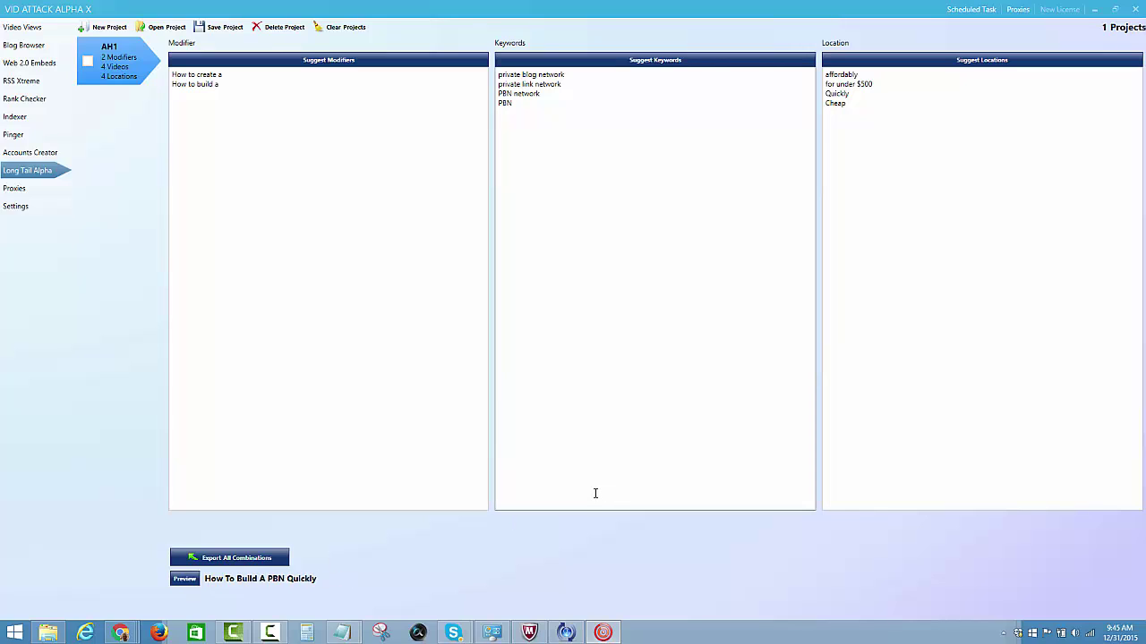
Step: Enable Long Tail Synd Keywords in the Web 2.0 Embeds project options and choose the AH1 keyword project
left_click(35, 63)
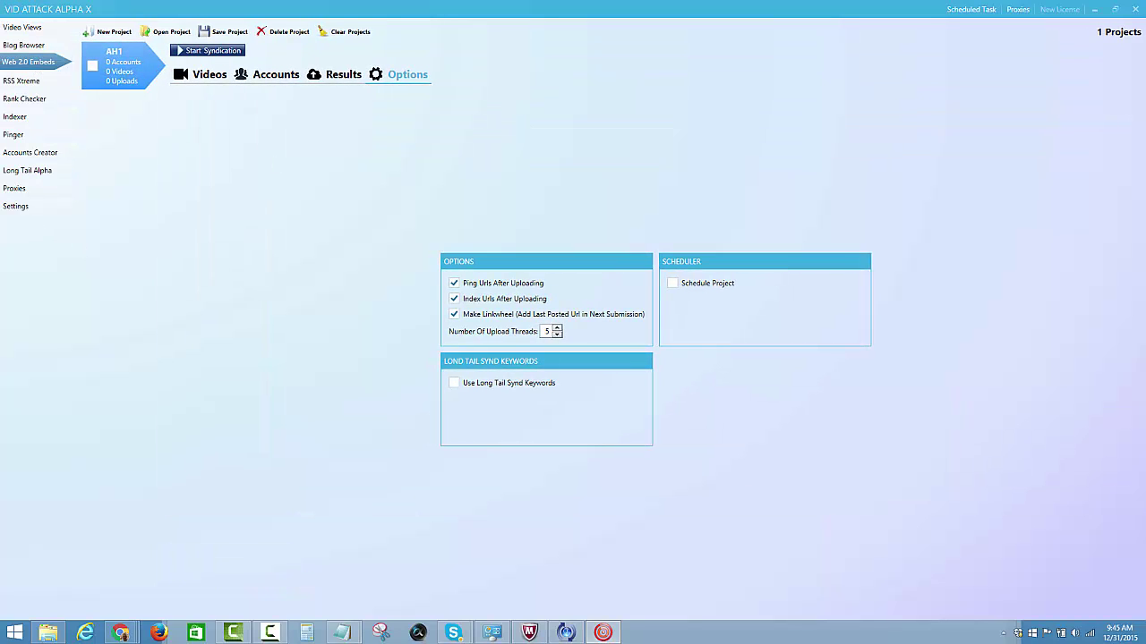
left_click(454, 385)
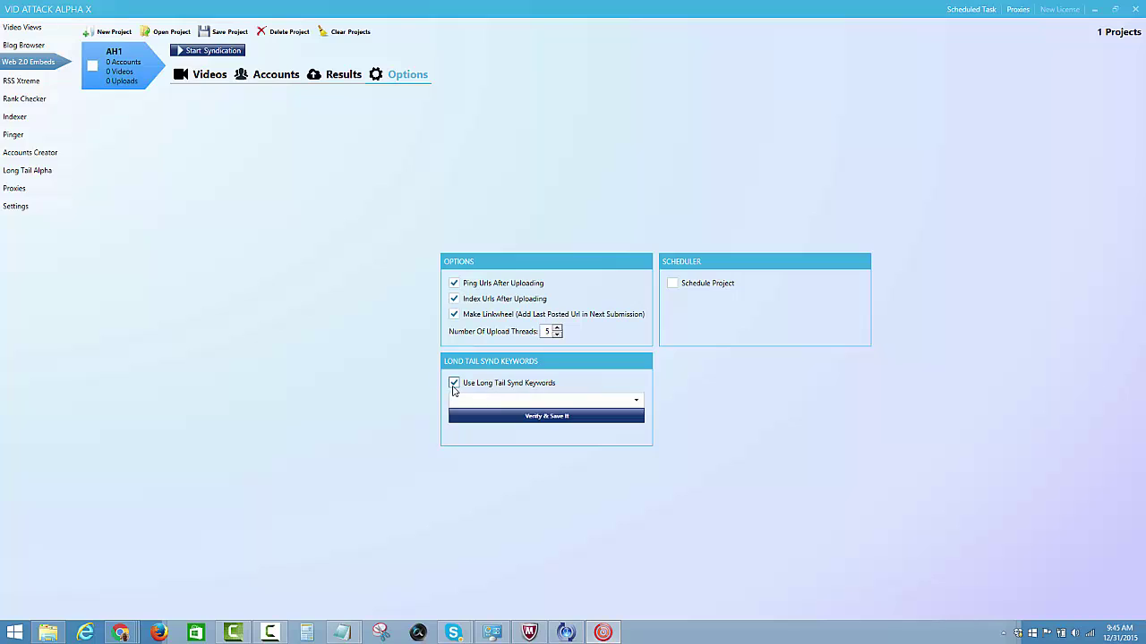
left_click(635, 400)
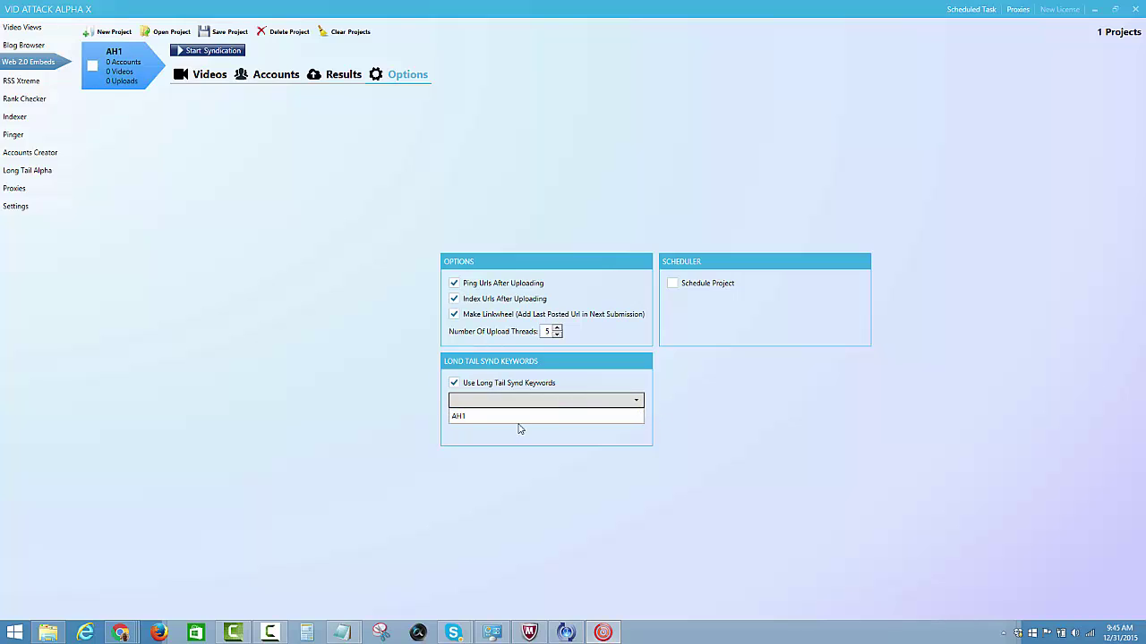
left_click(461, 418)
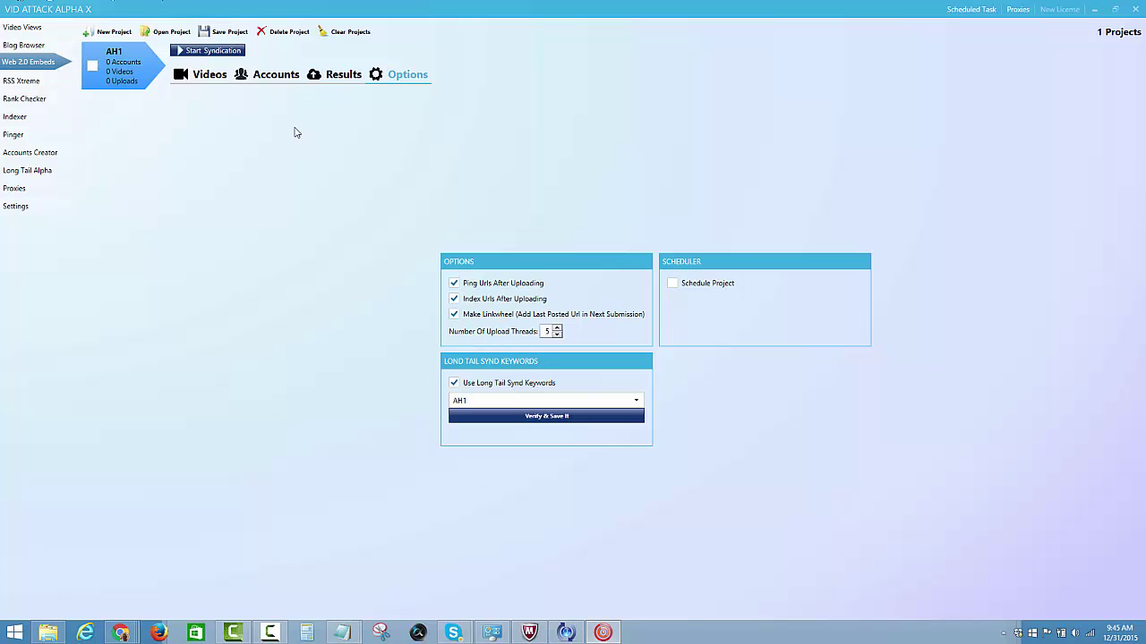
Step: Import the accounts of all profiles into the AH1 Web 2.0 Embeds project
left_click(275, 77)
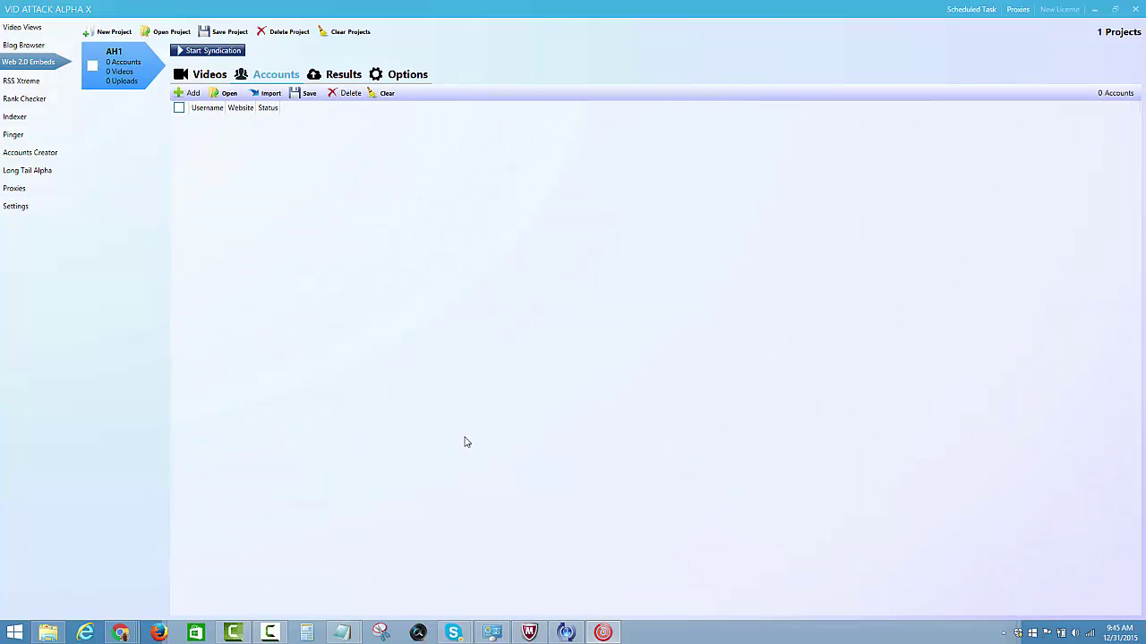
left_click(265, 94)
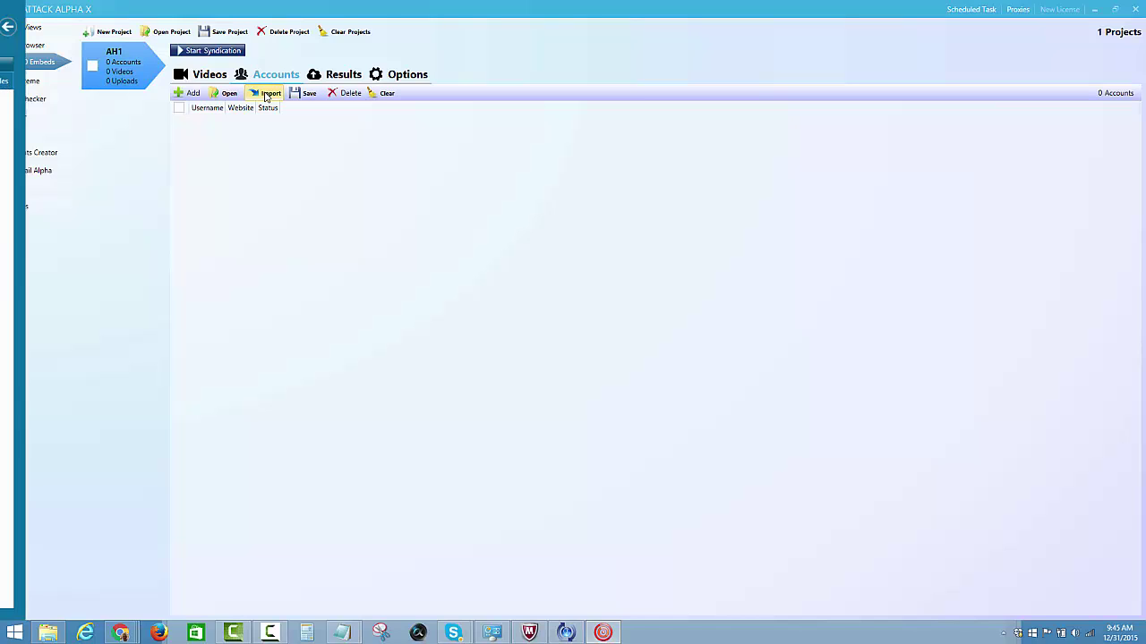
left_click(26, 81)
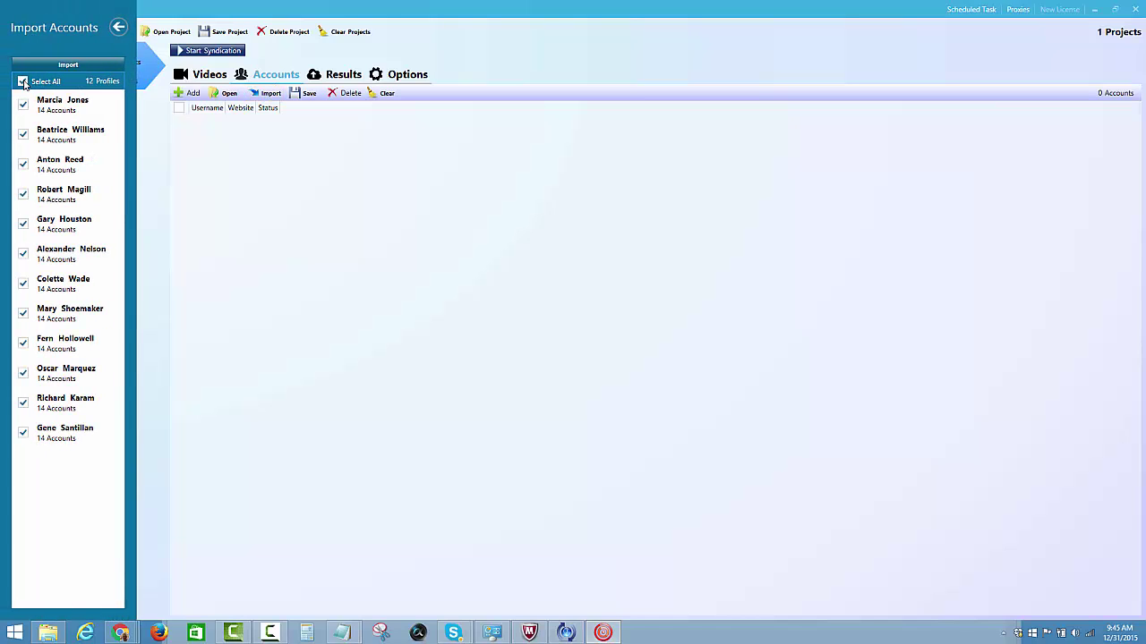
left_click(68, 64)
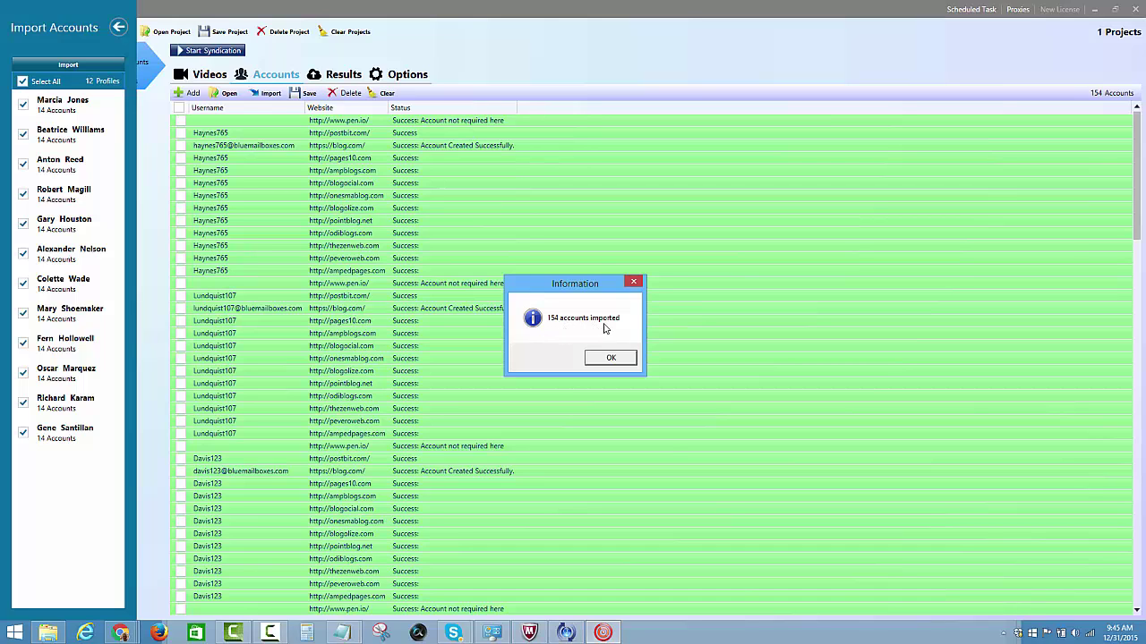
left_click(611, 358)
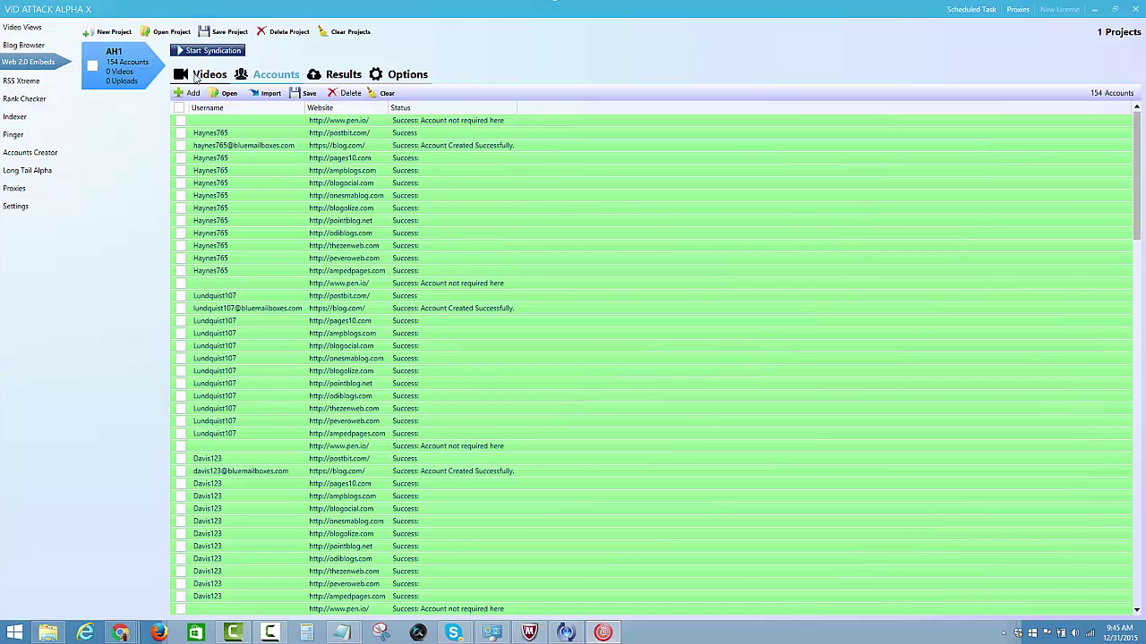
Step: Copy the YouTube URL from RSS Xtreme and paste it as the Web 2.0 Embeds project's Money Video Url
left_click(196, 79)
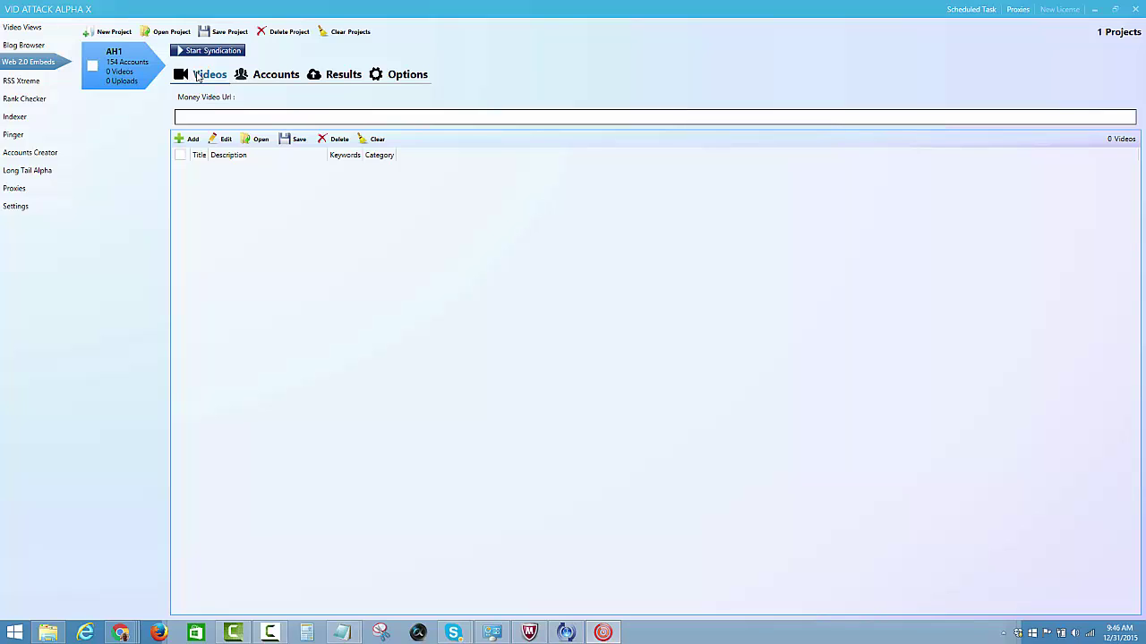
left_click(270, 118)
left_click(27, 28)
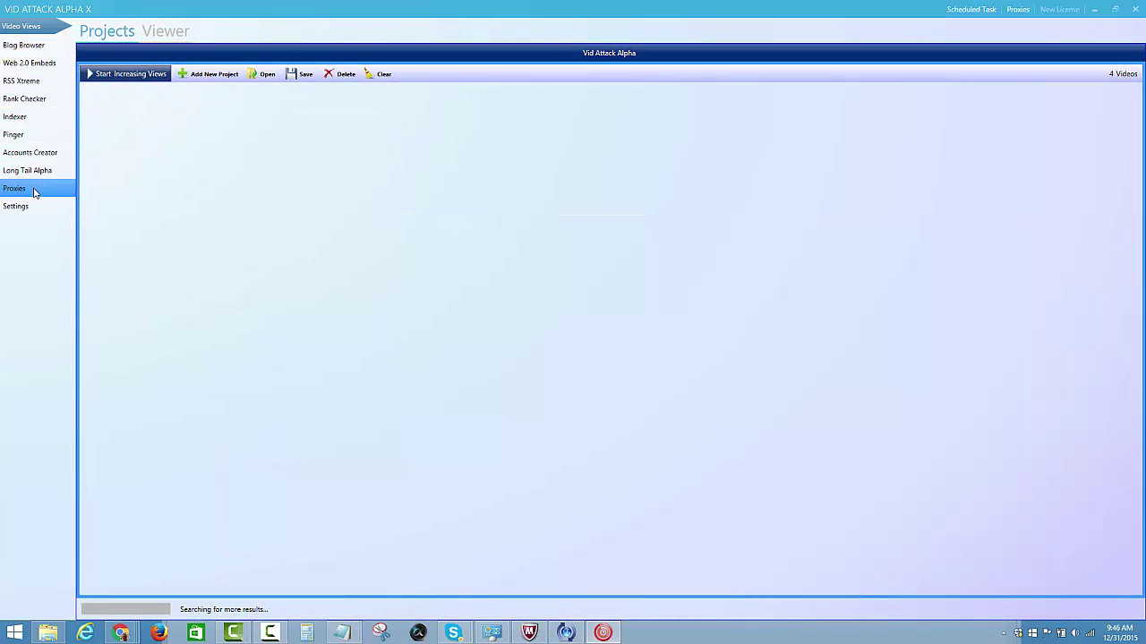
left_click(27, 79)
left_click_drag(269, 111, 98, 128)
right_click(125, 122)
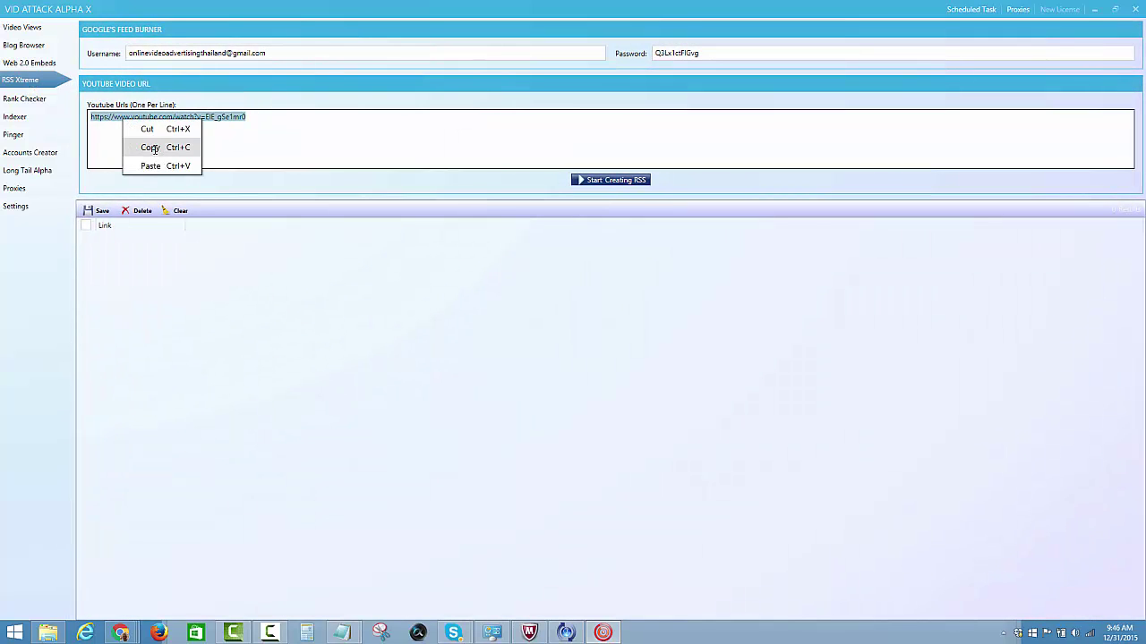
left_click(151, 147)
left_click(29, 64)
left_click(228, 118)
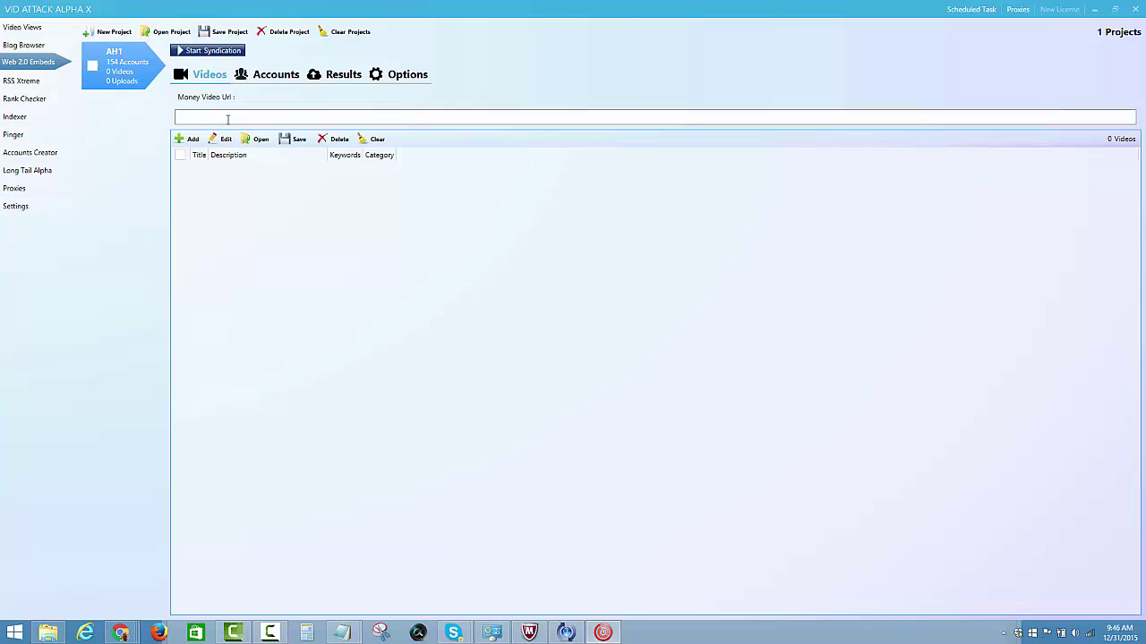
right_click(227, 119)
left_click(277, 168)
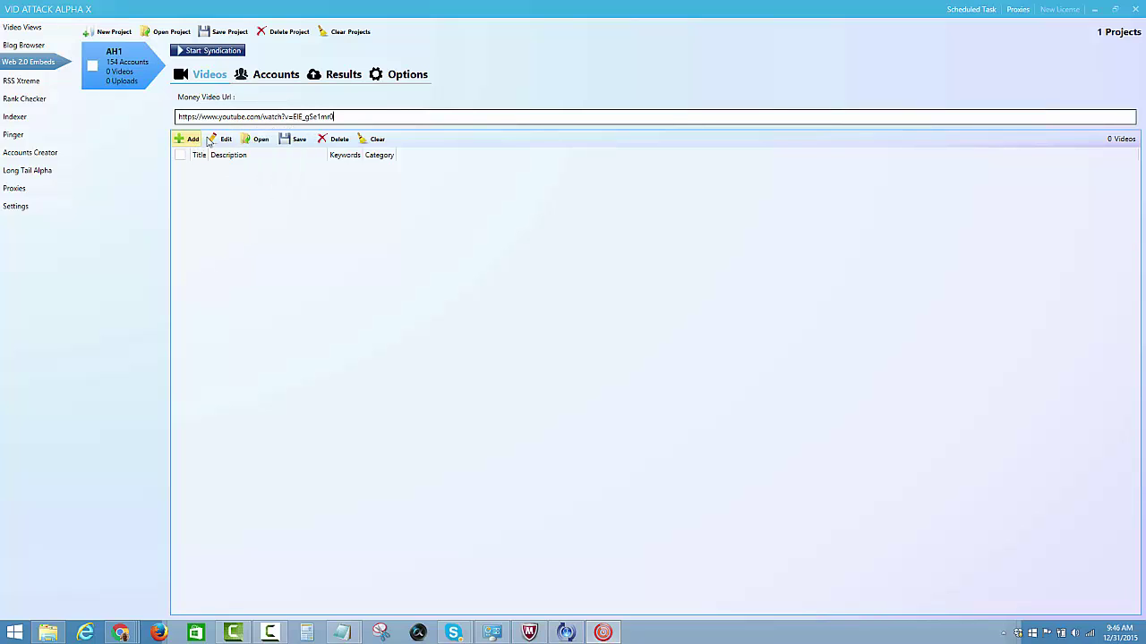
Step: Start a new video titled "Private Blog Network" and put the %title% and %keyword% tokens on separate description lines
left_click(184, 142)
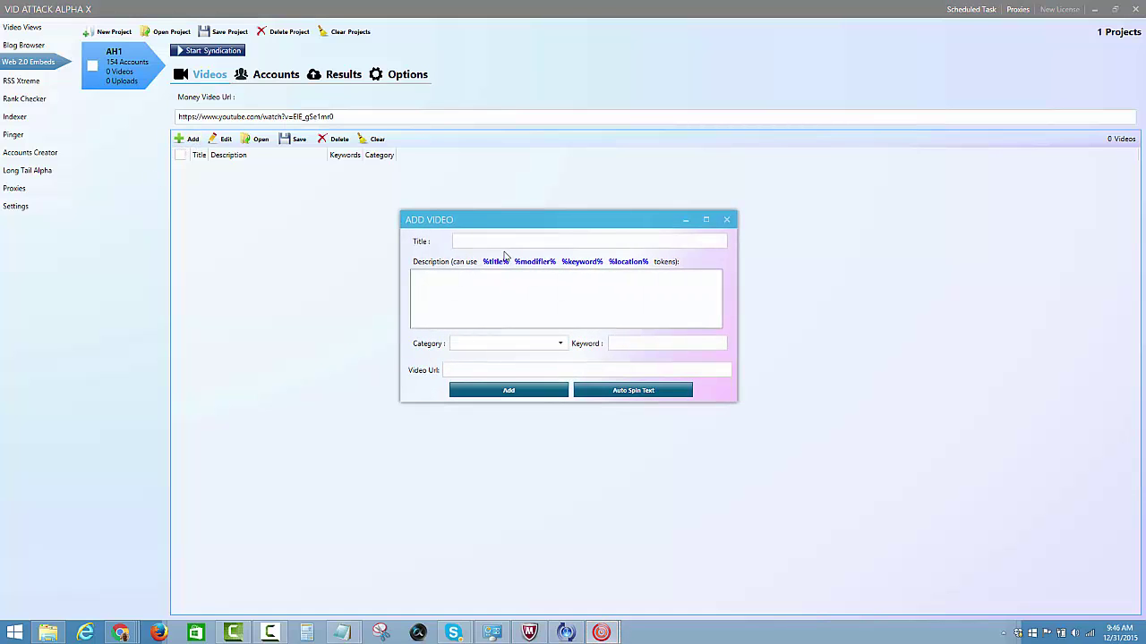
left_click(482, 240)
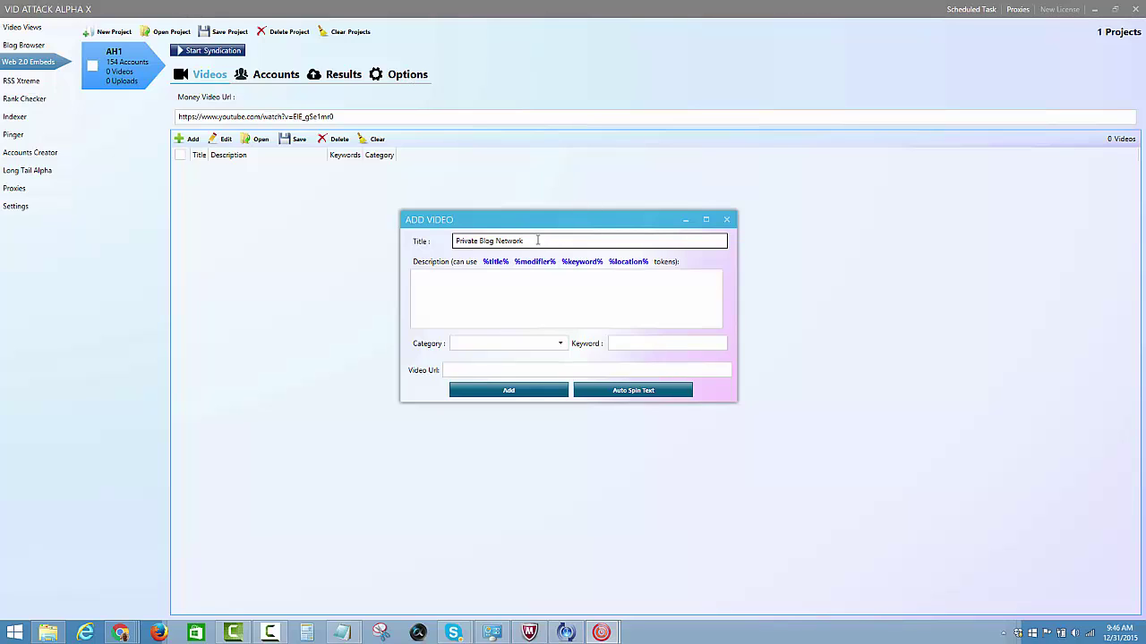
left_click(481, 289)
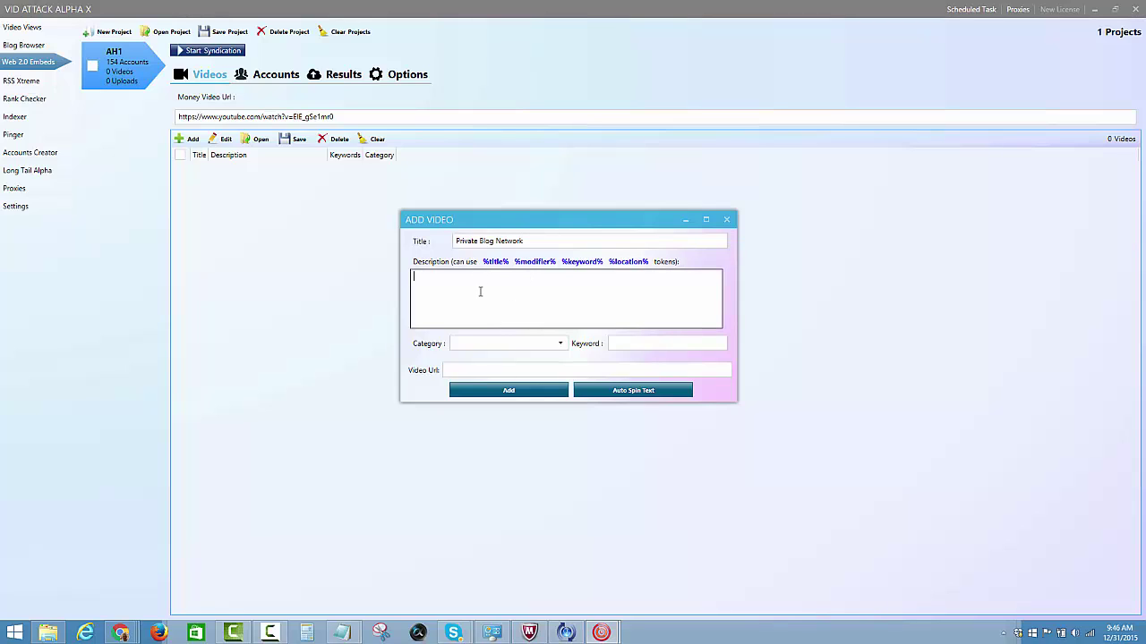
key("ctrl+v")
left_click(583, 262)
Step: Add the description line "Building a PBN in 20156 is easier than ever. You can buy them, rent them or even build them yourself cheaply"
type("ing a PBN in 20156 is easier than ever. You can b")
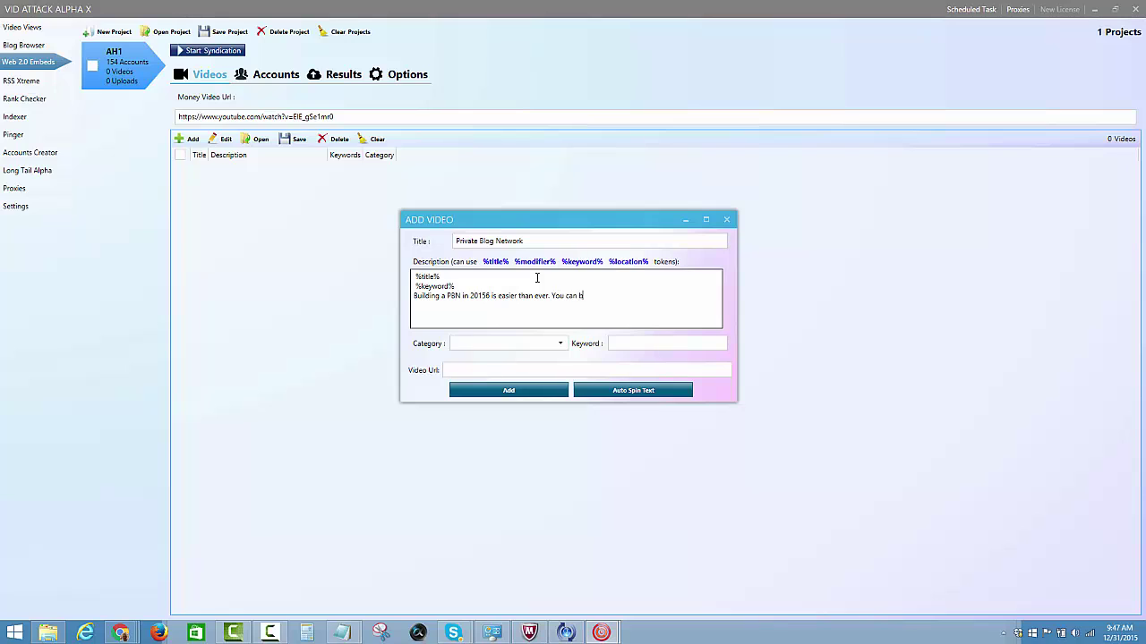
type("uy them, rent them or even build them yours")
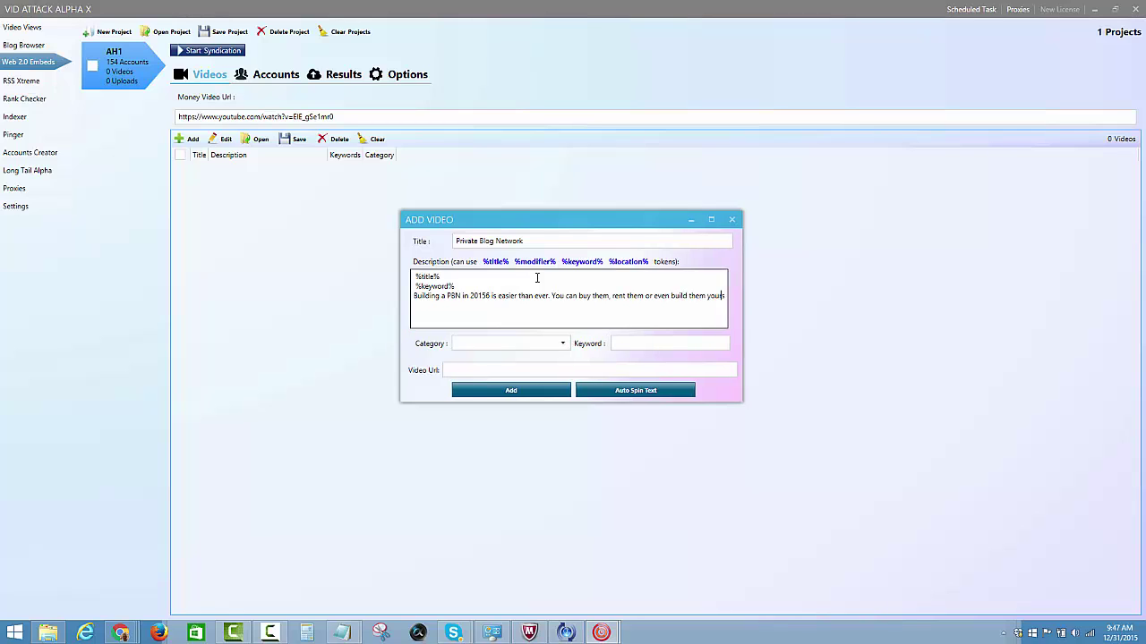
type("elf cheaply")
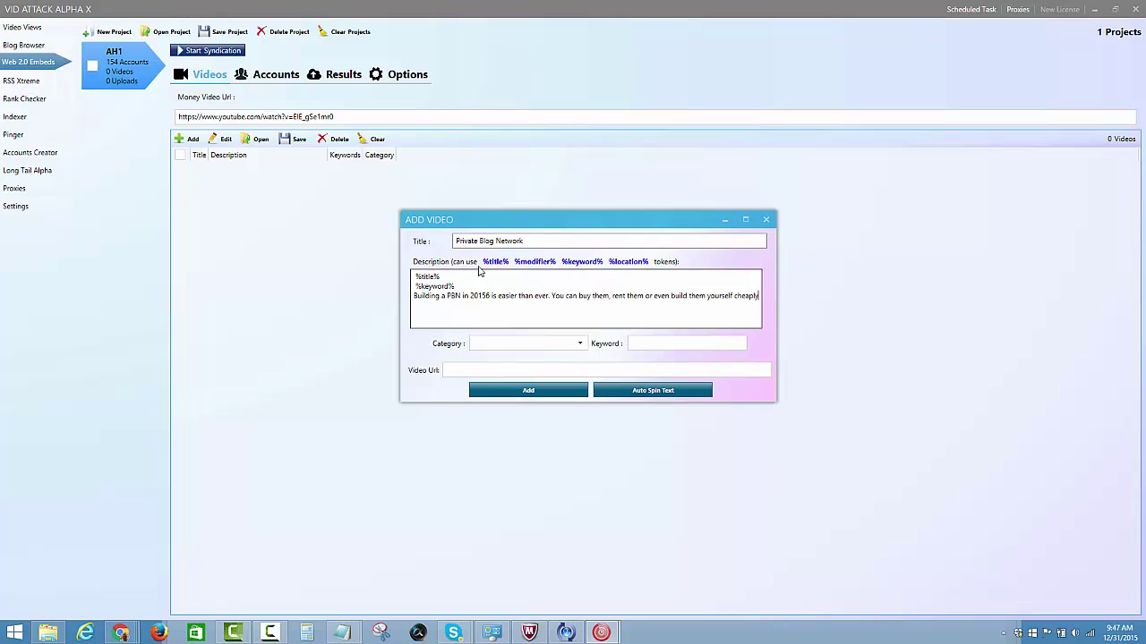
Step: Auto-spin the new video's title and description text
left_click(657, 391)
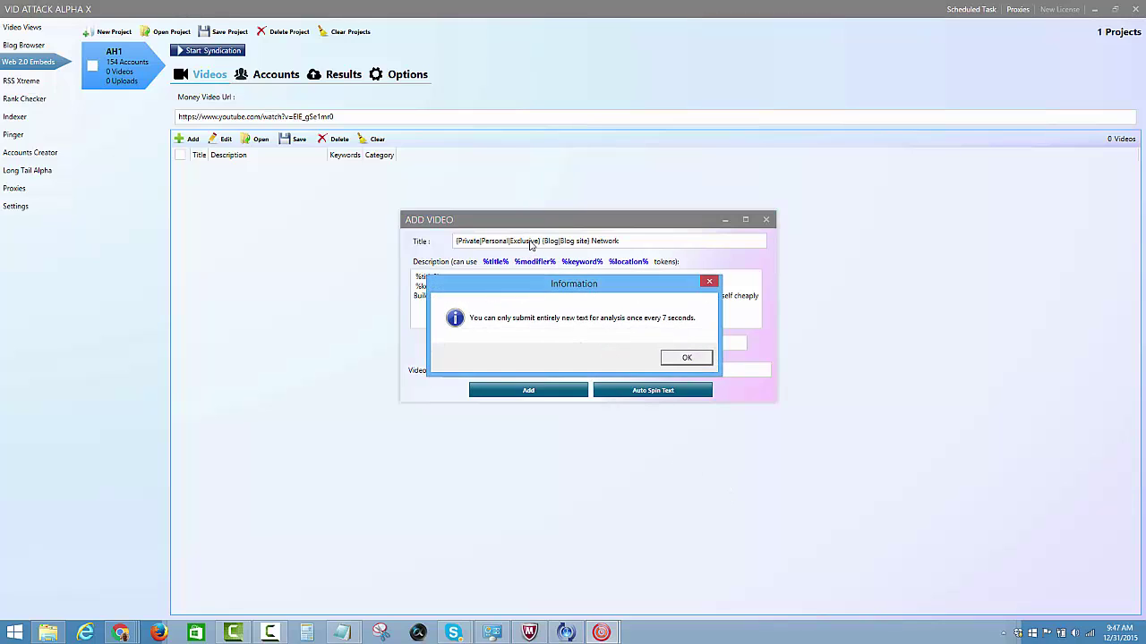
left_click(682, 357)
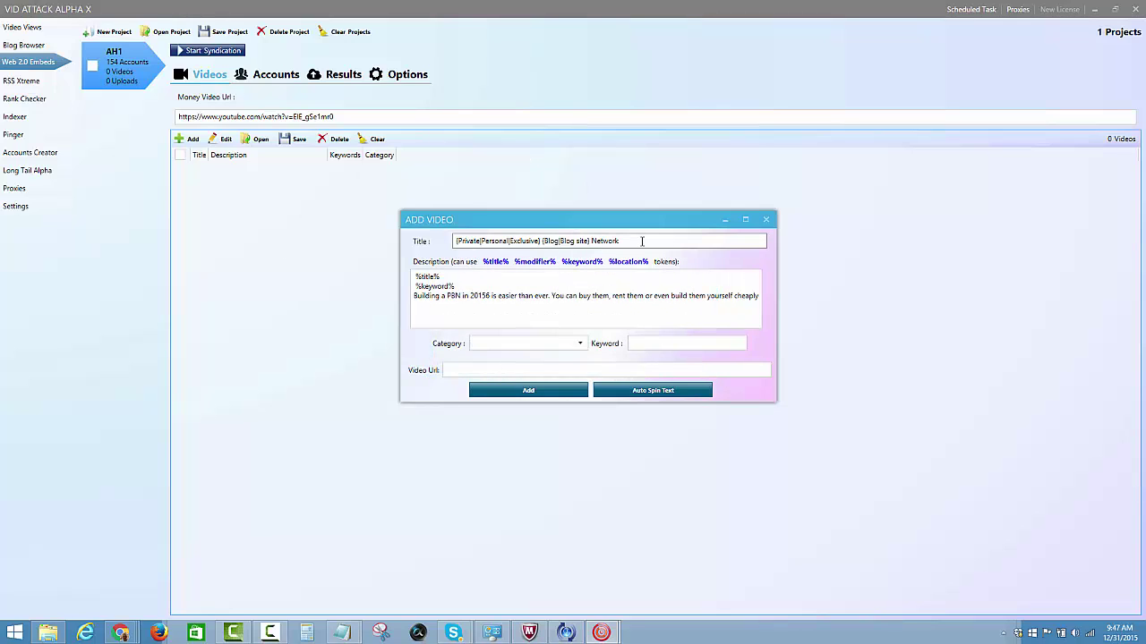
Step: Replace the spun title with "Private Blog Network" and set the video's category to Howto
left_click_drag(642, 240, 427, 254)
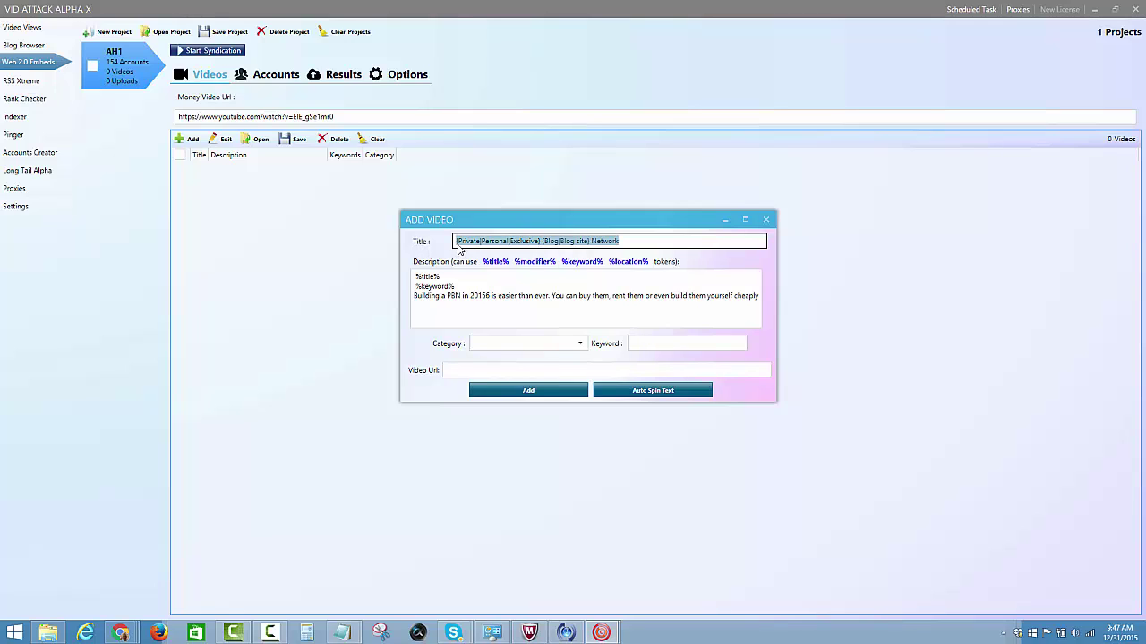
key("Delete")
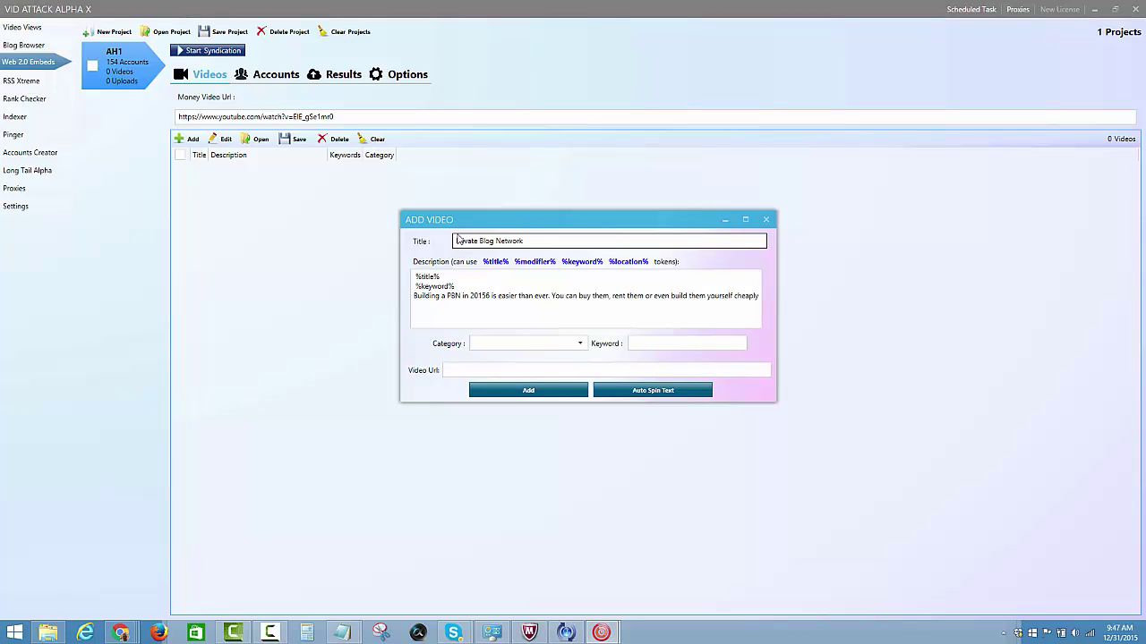
left_click(580, 348)
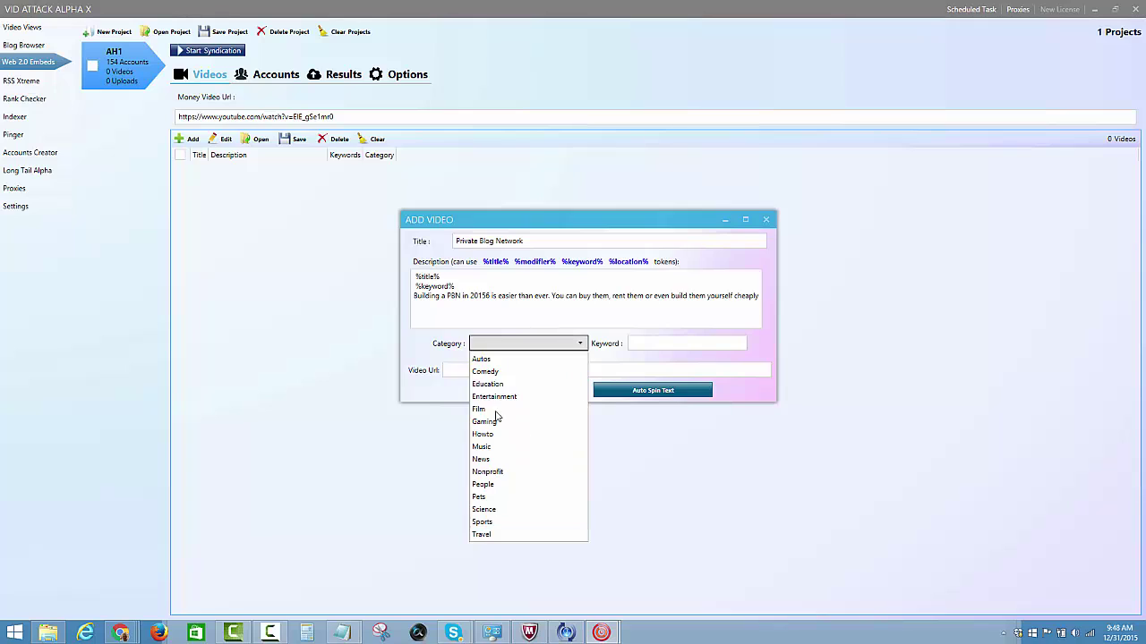
left_click(490, 435)
Step: Copy the video title "Private Blog Network" into the video's Keyword field
left_click(678, 343)
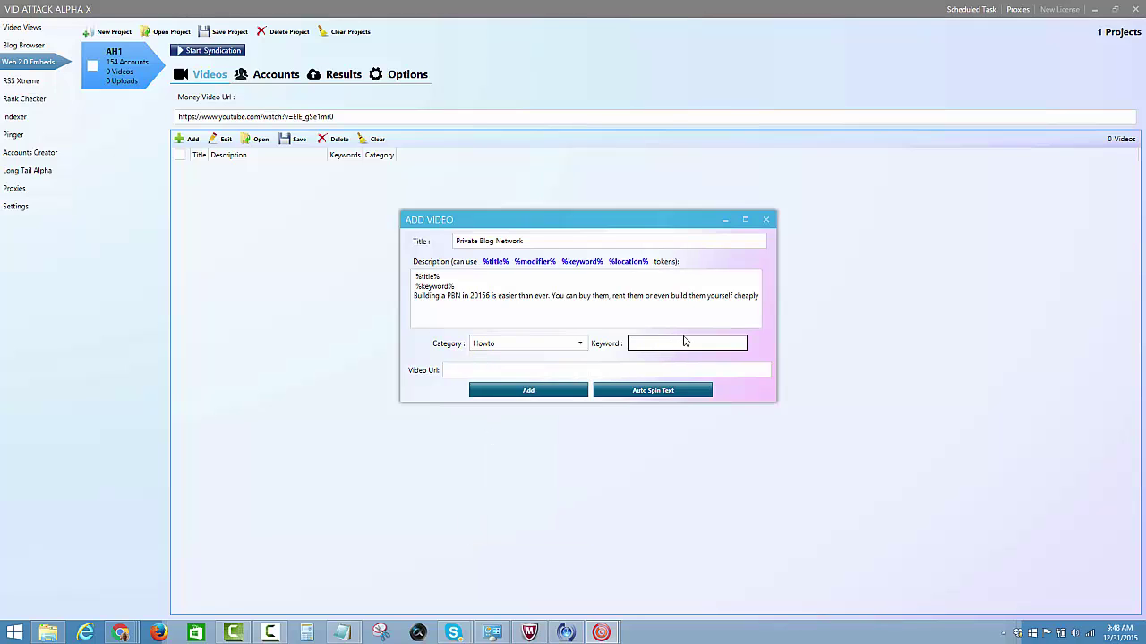
left_click(545, 242)
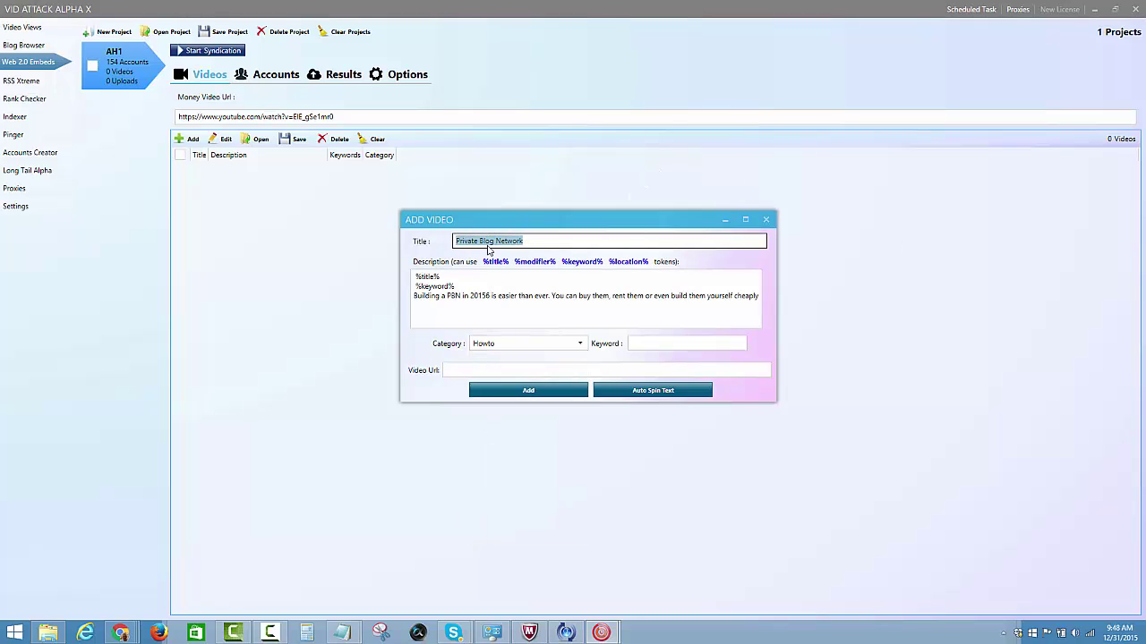
left_click(496, 242)
triple_click(497, 242)
right_click(496, 241)
left_click(526, 268)
left_click(640, 344)
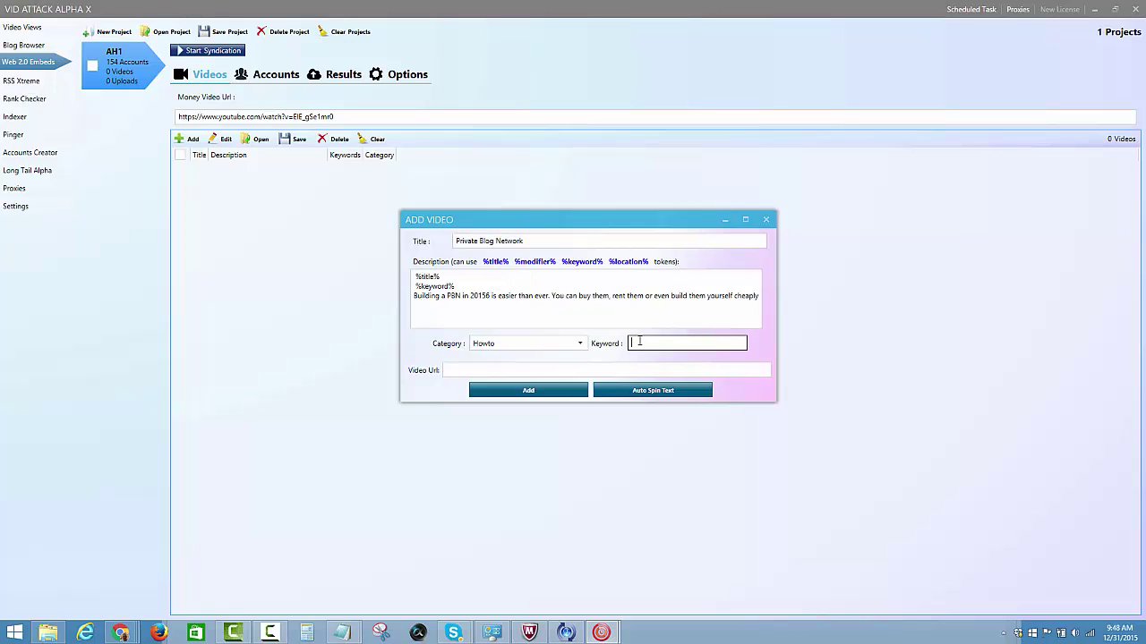
right_click(639, 343)
left_click(686, 388)
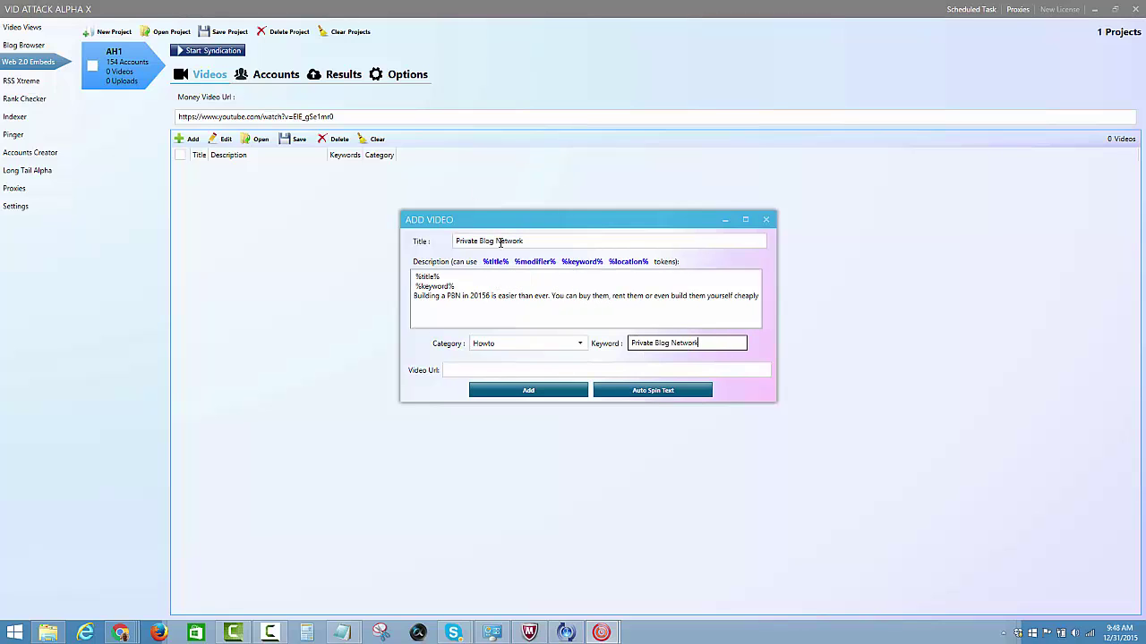
Step: Paste the same YouTube URL as the project's Money Video Url into Video Url and add the video to the project
left_click(480, 372)
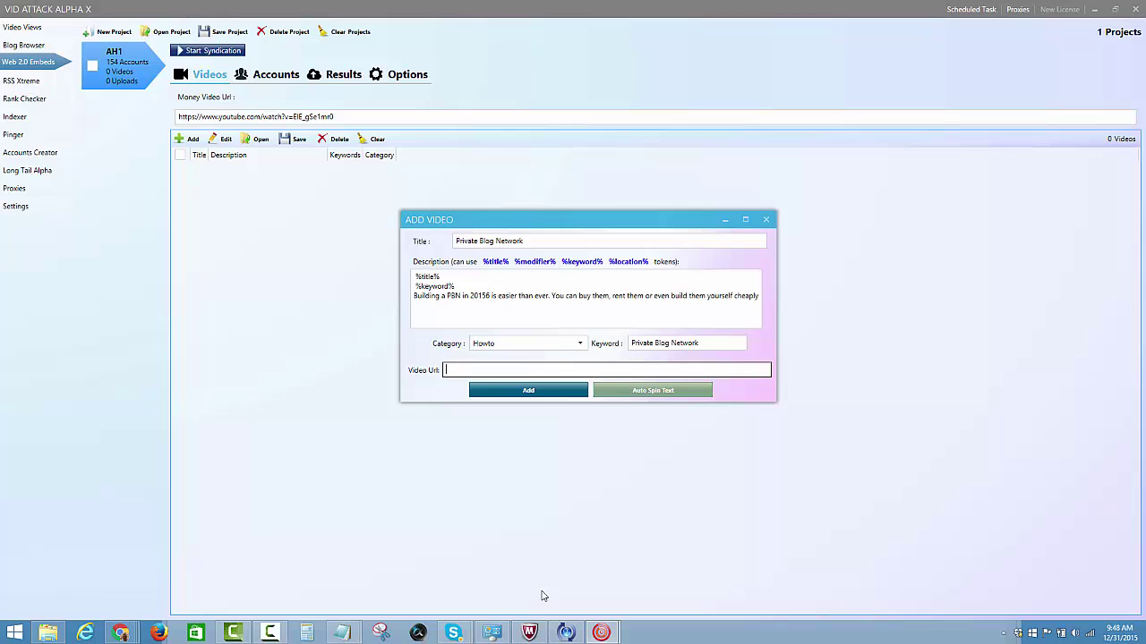
right_click(524, 372)
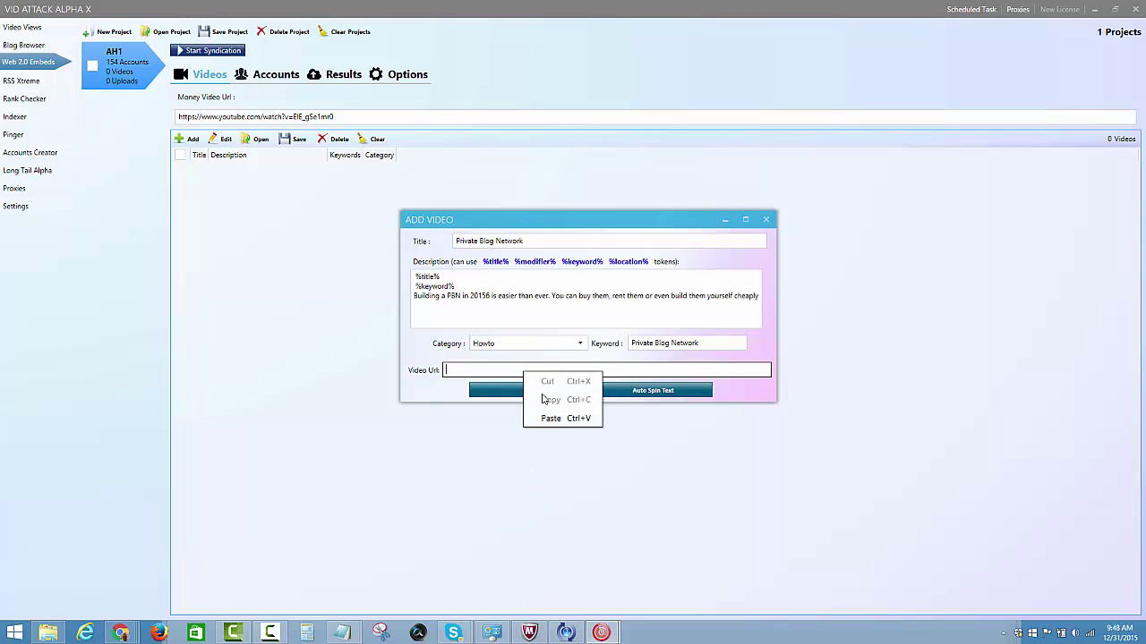
left_click(557, 418)
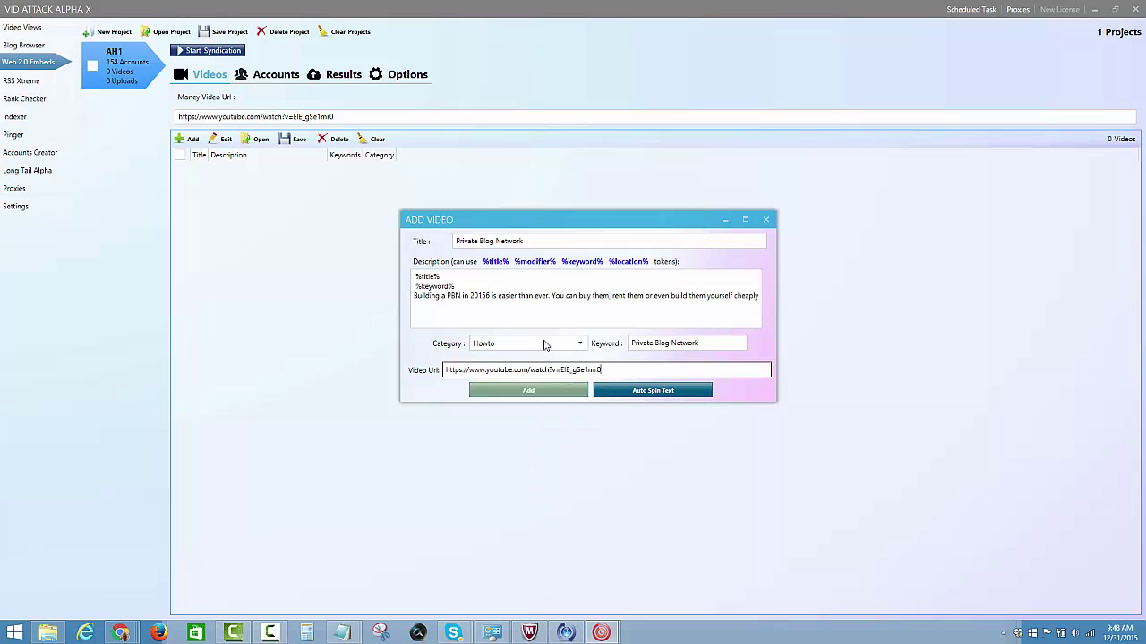
left_click(537, 392)
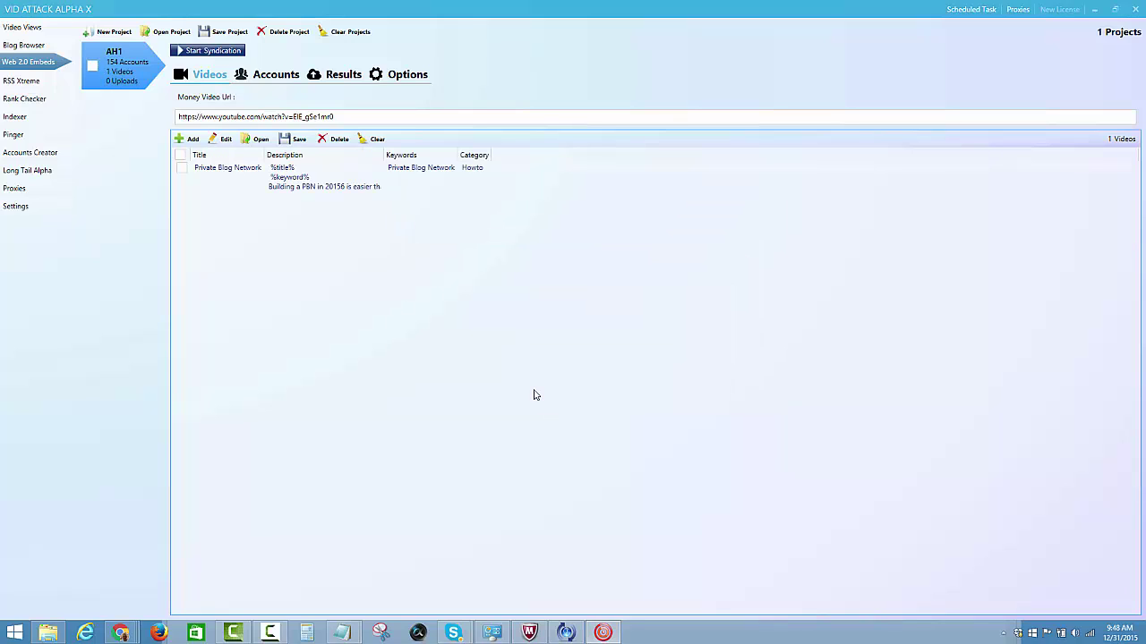
Step: Replace the project's Money Video Url with the personal website's http address and start the syndication
left_click_drag(333, 116, 85, 127)
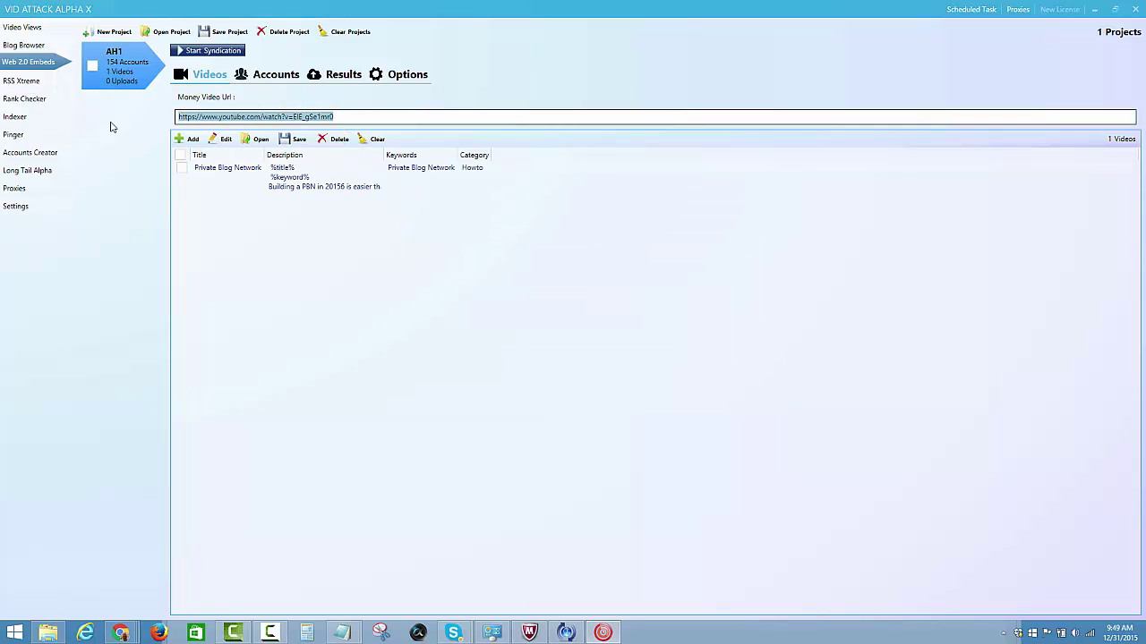
type("h")
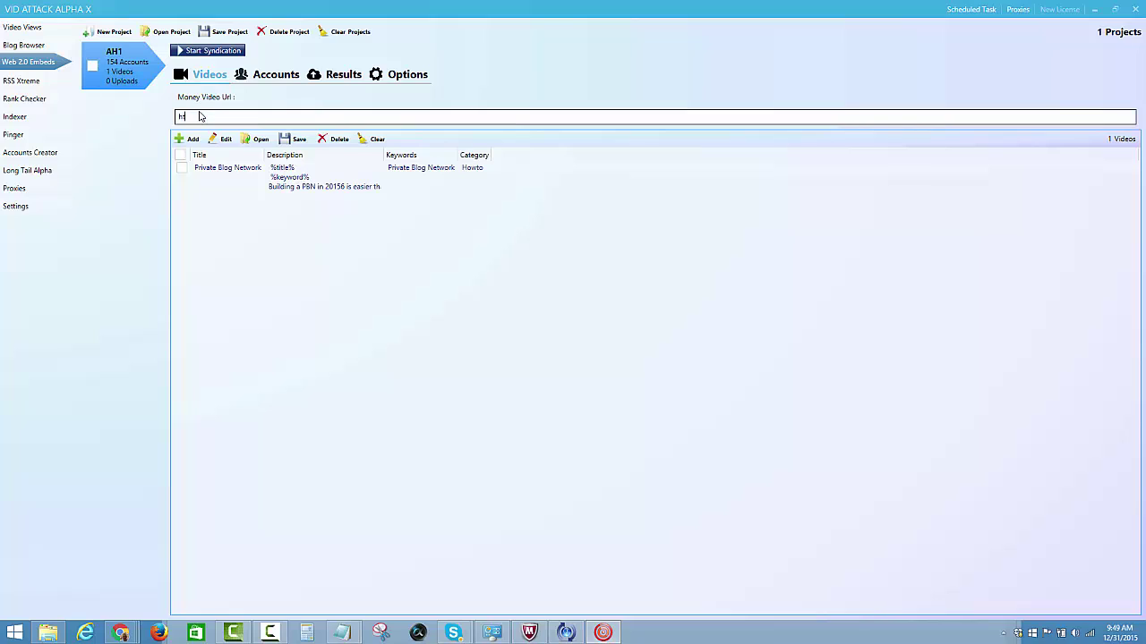
type("ttp://anthonyhayes.me/")
left_click(202, 52)
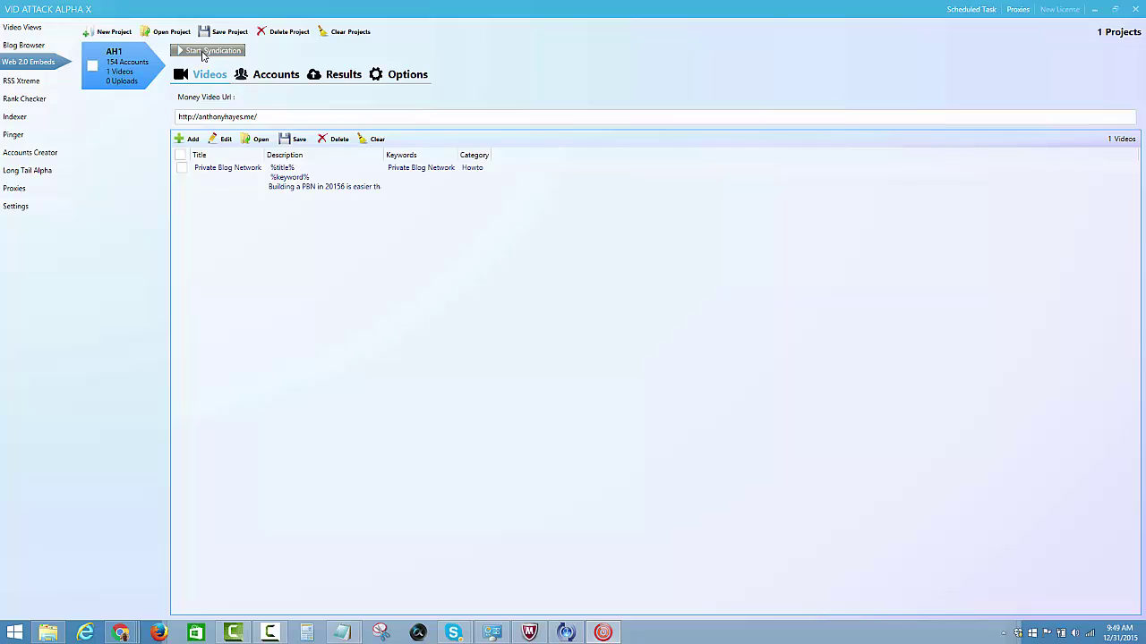